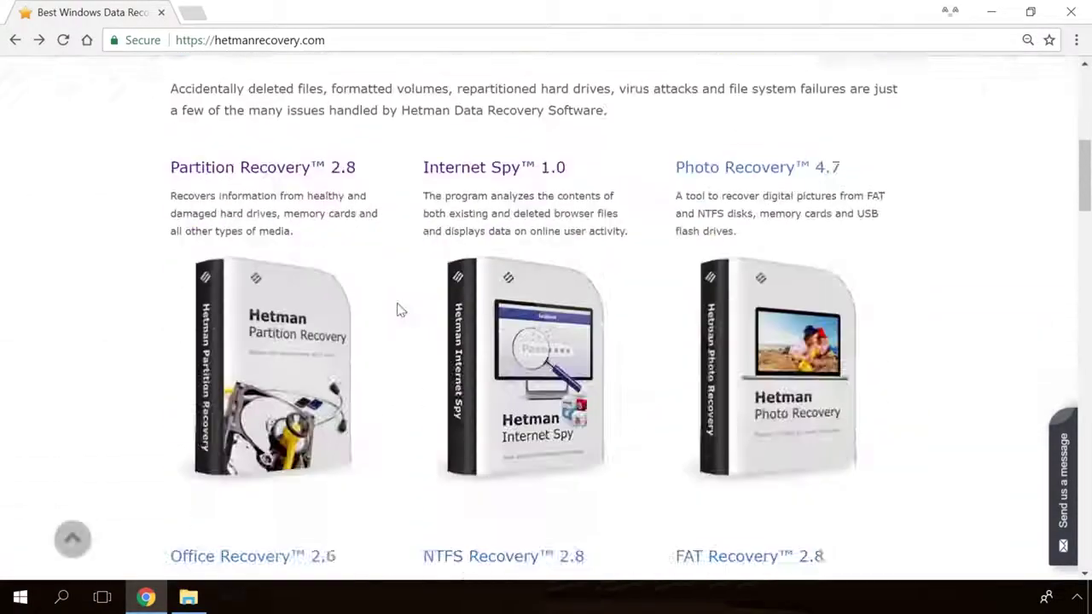
pyautogui.scroll(-13, 397, 309)
# - Download the Hetman Partition Recovery installer from its product page
pyautogui.scroll(9, 398, 310)
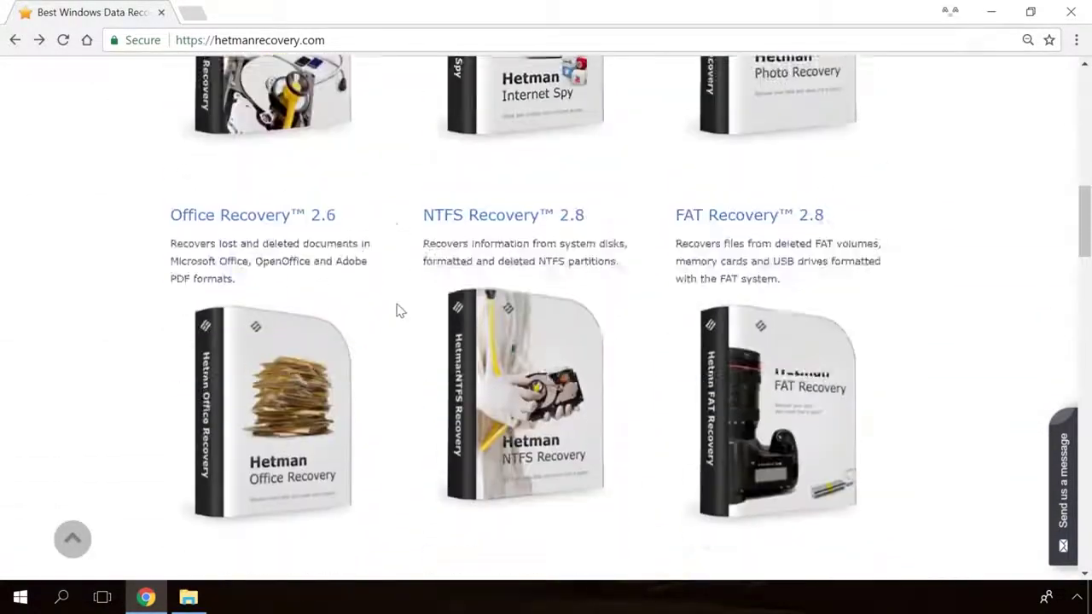
pyautogui.scroll(6, 397, 309)
pyautogui.click(300, 340)
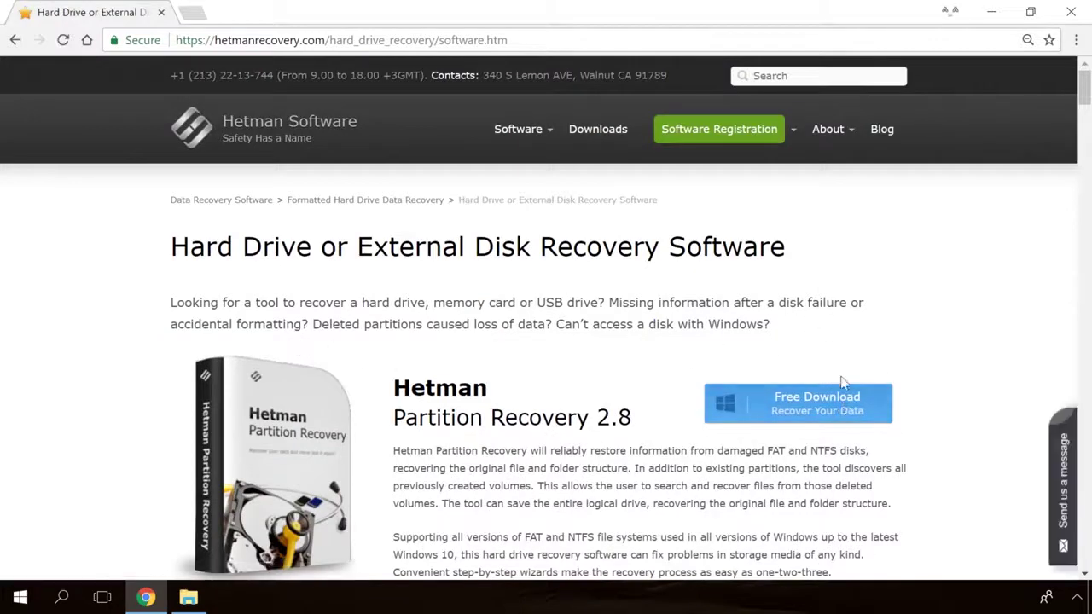
pyautogui.click(786, 410)
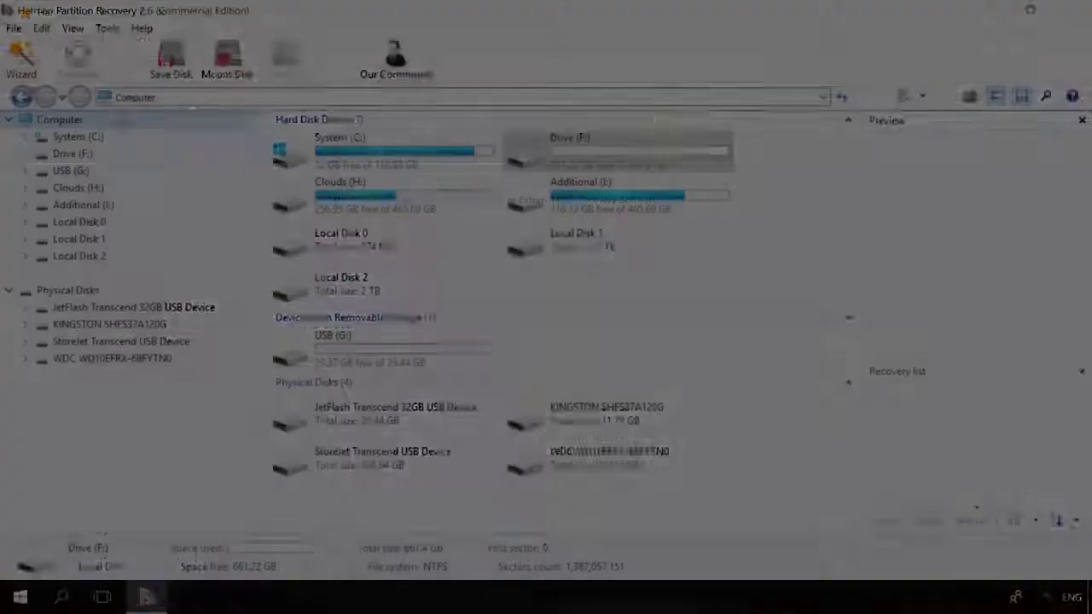
# - Fast-scan Drive (F:) and recover the deleted 856071704.mp4 video
pyautogui.click(85, 153)
pyautogui.doubleClick(89, 156)
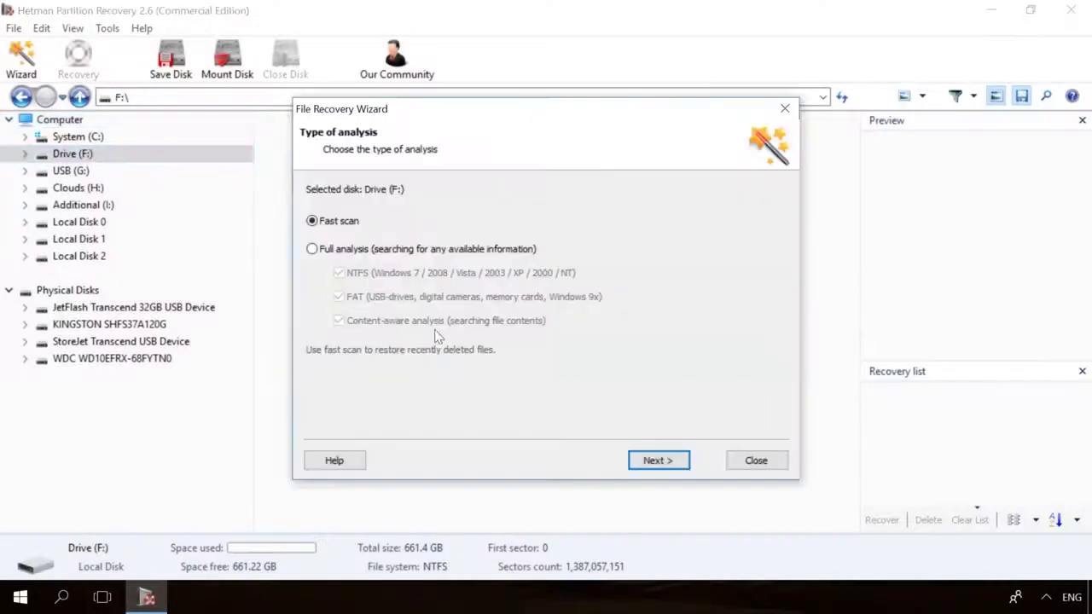
pyautogui.click(681, 464)
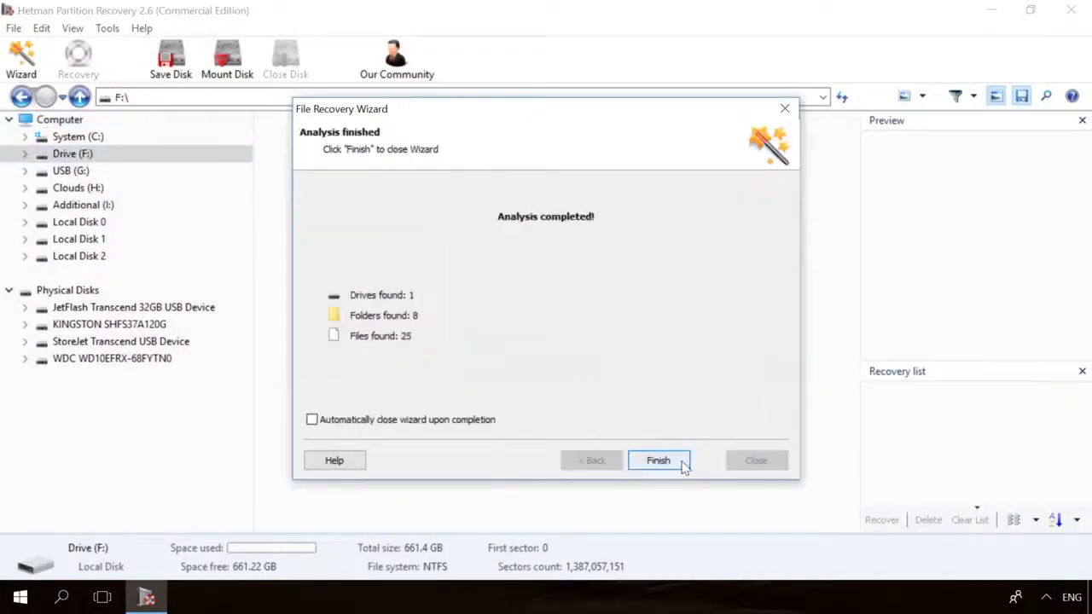
pyautogui.click(657, 460)
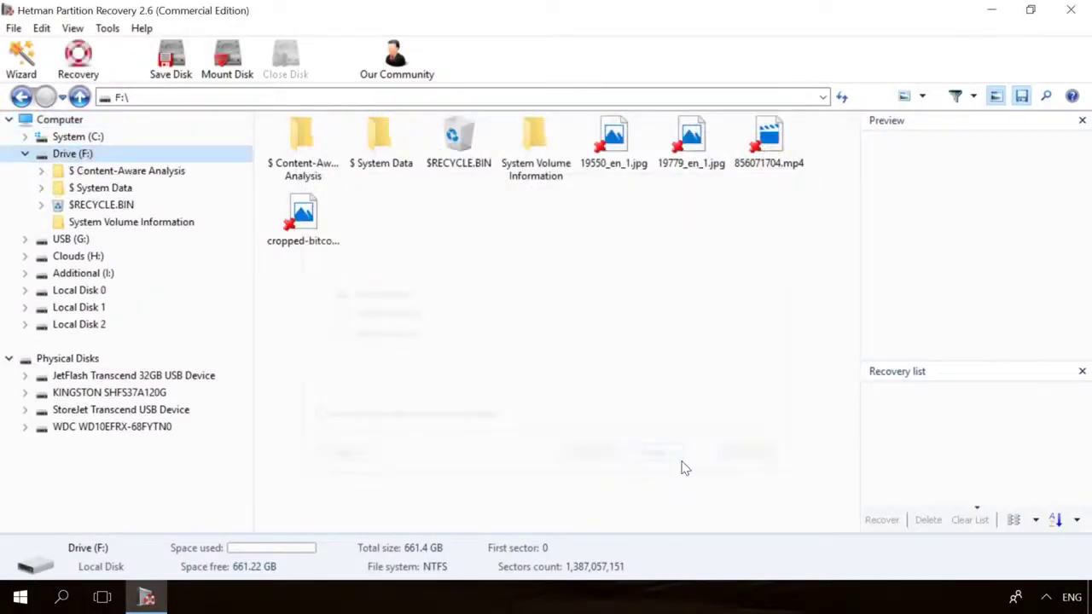
pyautogui.click(691, 141)
pyautogui.click(783, 138)
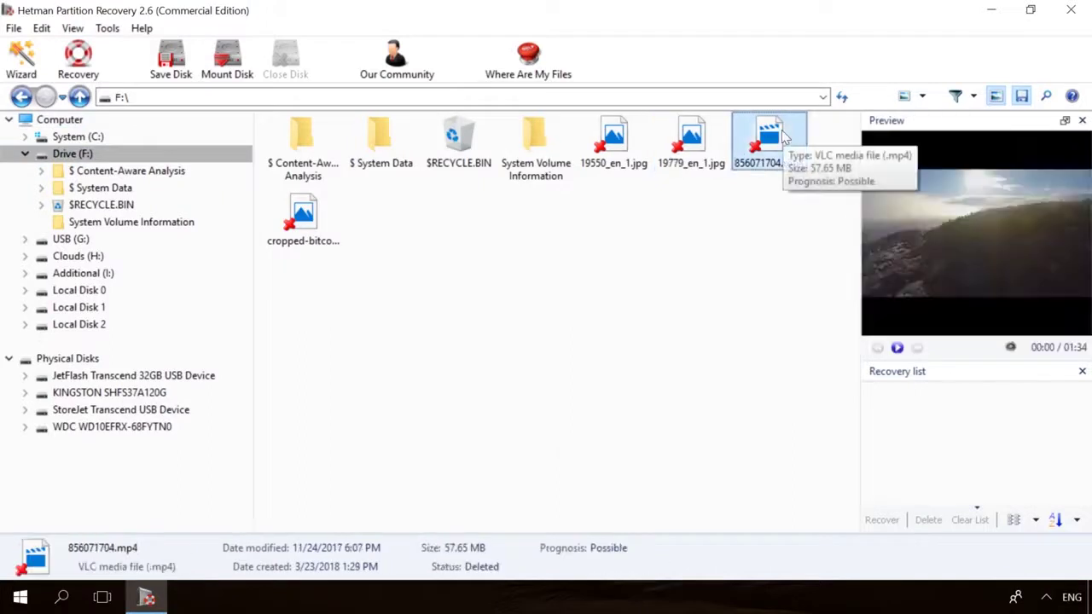
pyautogui.hotkey('ctrl', 'r')
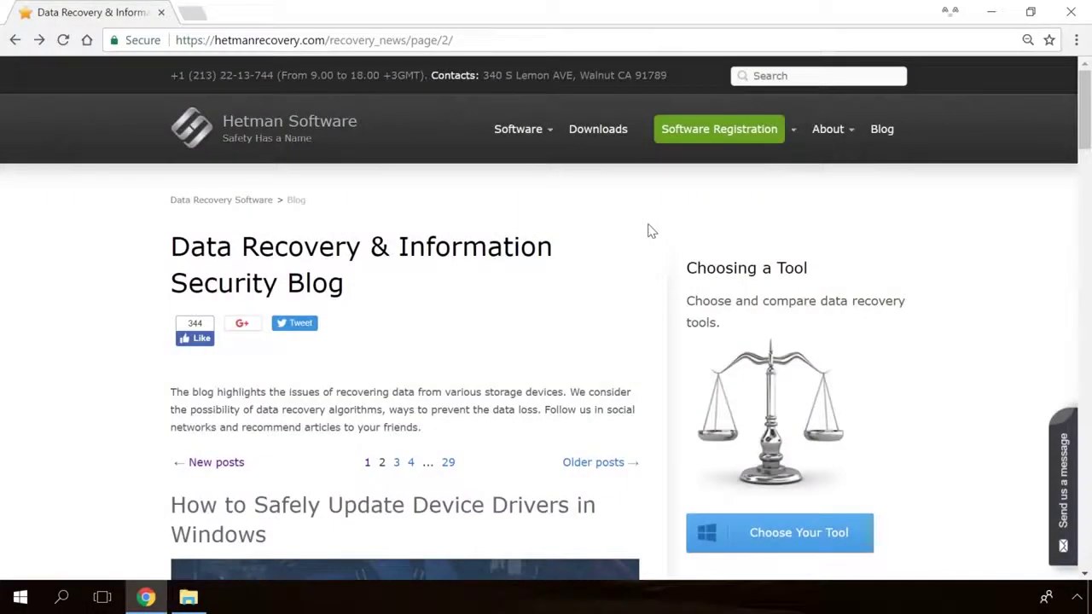
# - Open the 'Windows Detected a Hard Disk Problem' blog article
pyautogui.scroll(-15, 648, 230)
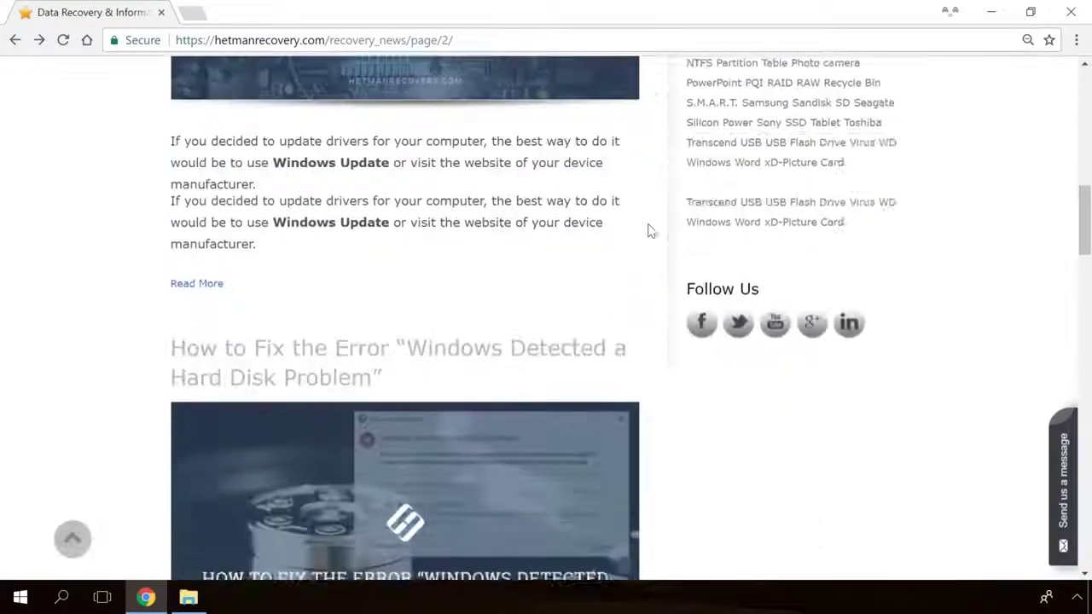
pyautogui.scroll(-7, 648, 230)
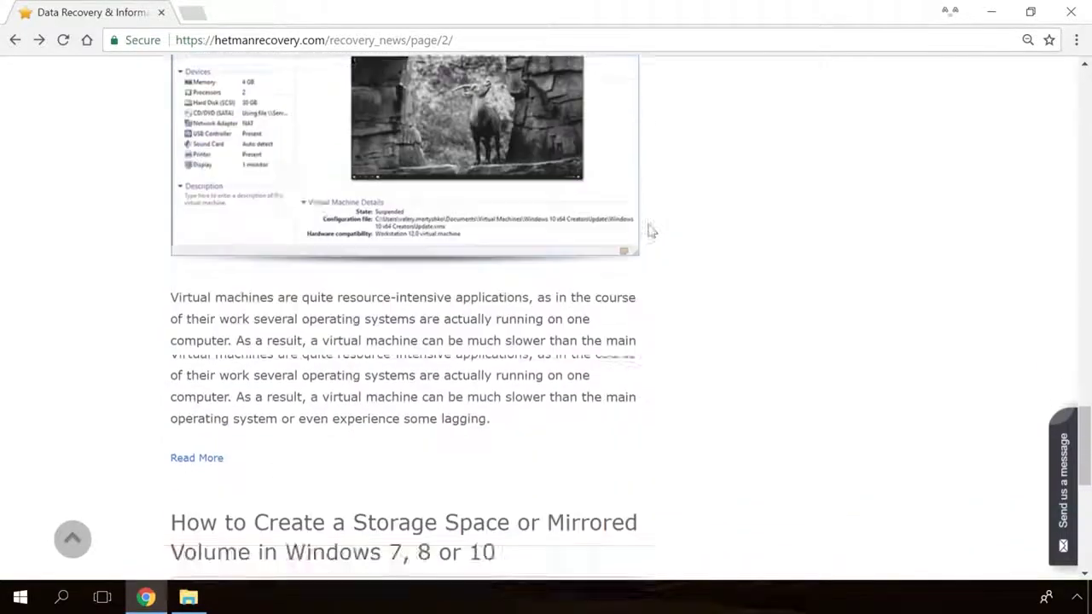
pyautogui.scroll(6, 648, 230)
pyautogui.scroll(8, 646, 229)
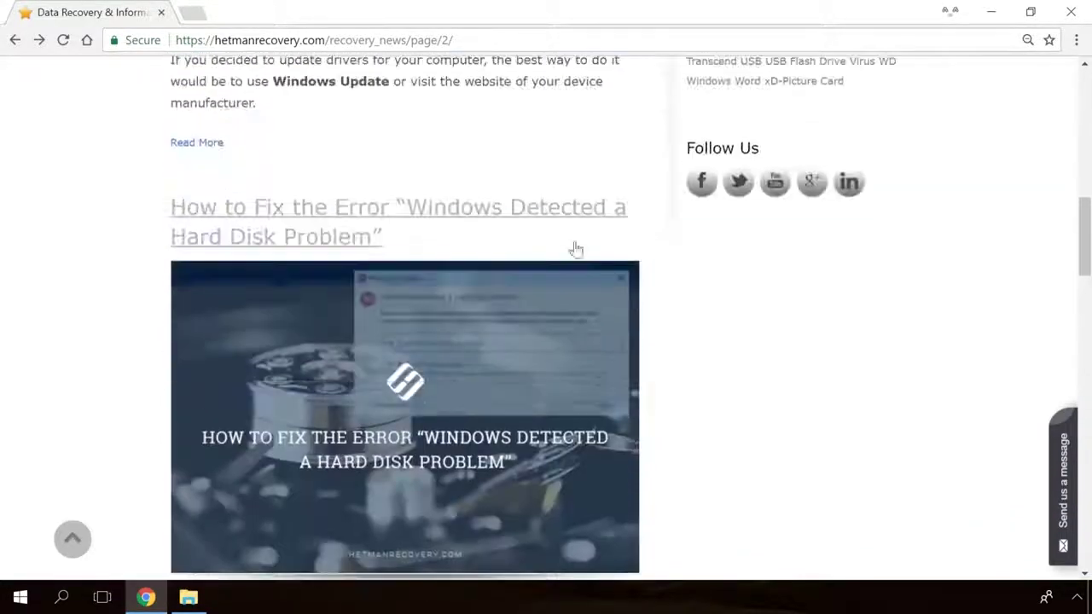
pyautogui.click(415, 308)
# - Read through the article and open the Send us a message form
pyautogui.scroll(-10, 653, 367)
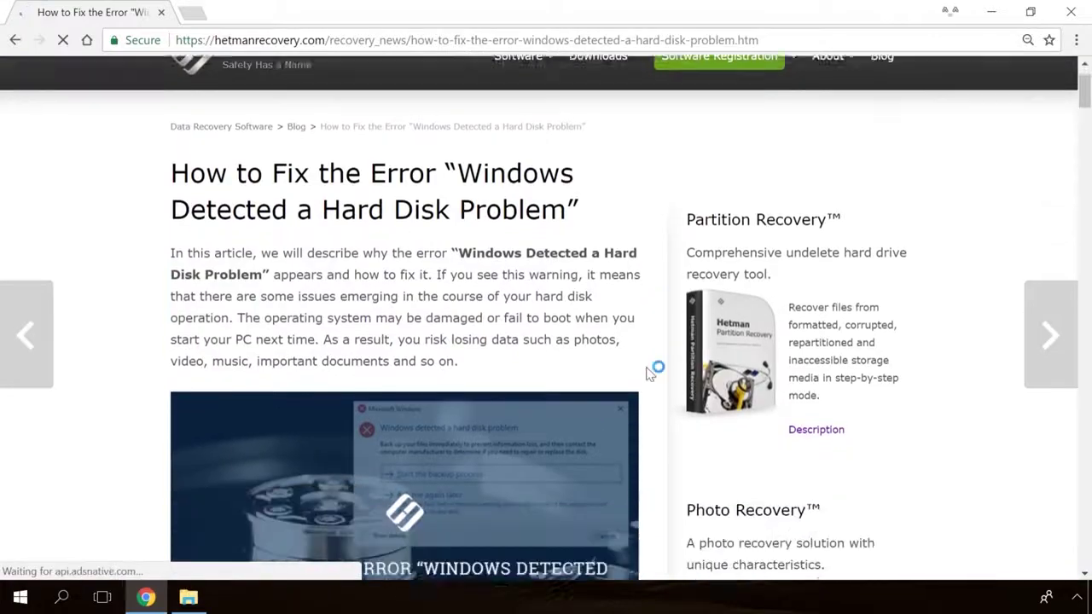
pyautogui.scroll(-15, 648, 370)
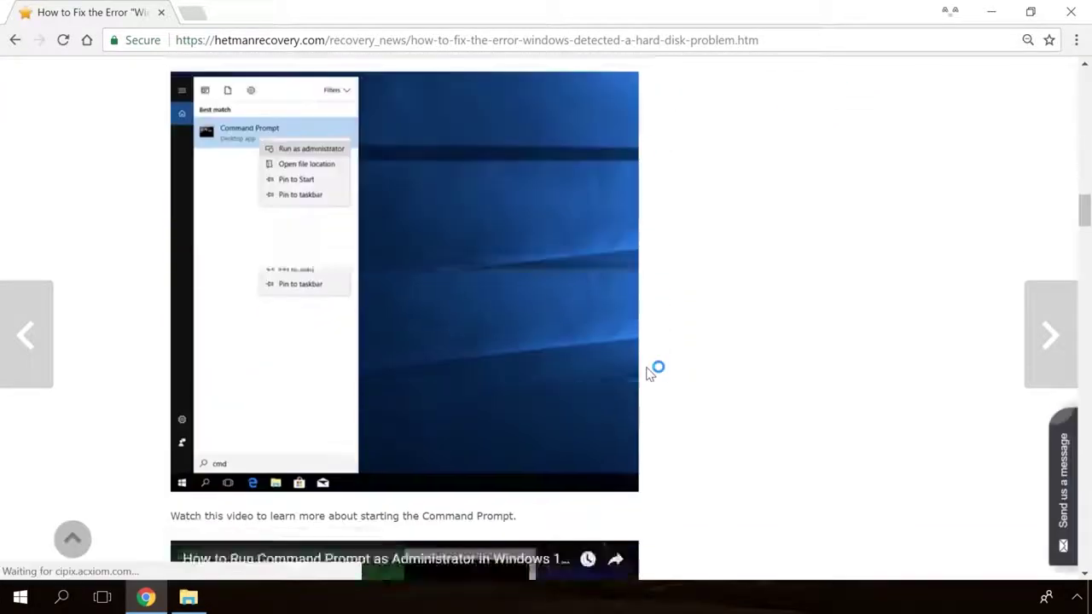
pyautogui.scroll(3, 648, 371)
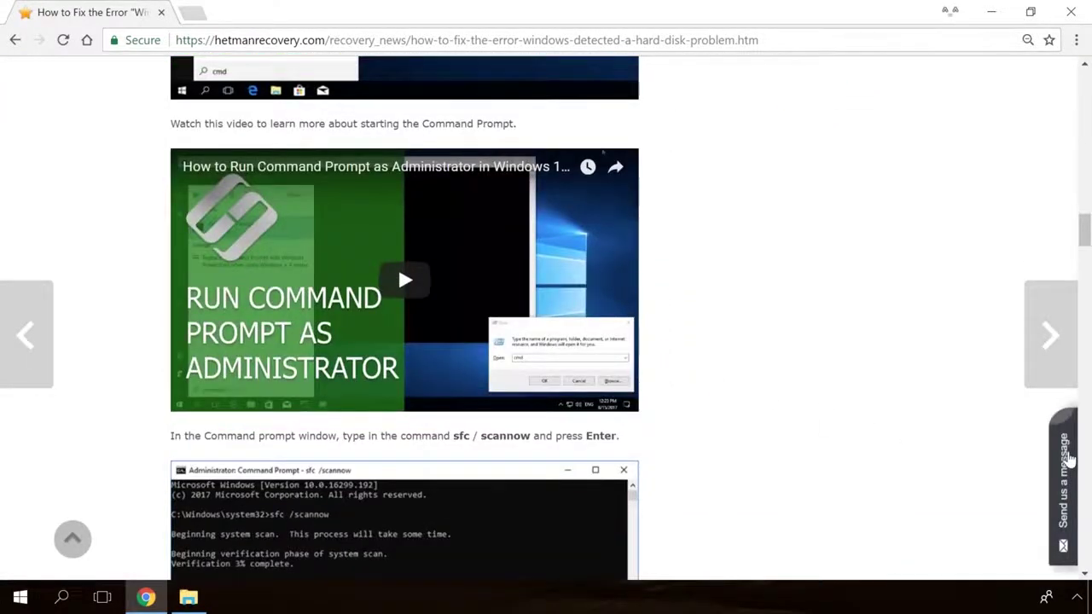
pyautogui.click(1067, 460)
pyautogui.write('H')
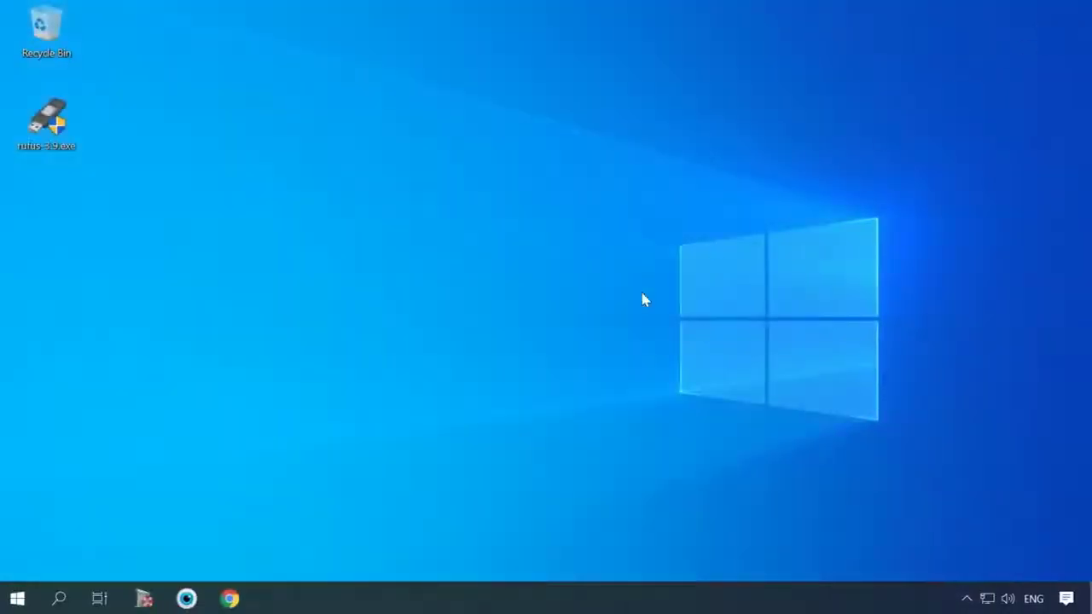
# - Back on the Evaluation Center page, pick ISO - LTSC for Windows 10 Enterprise and continue
pyautogui.click(240, 605)
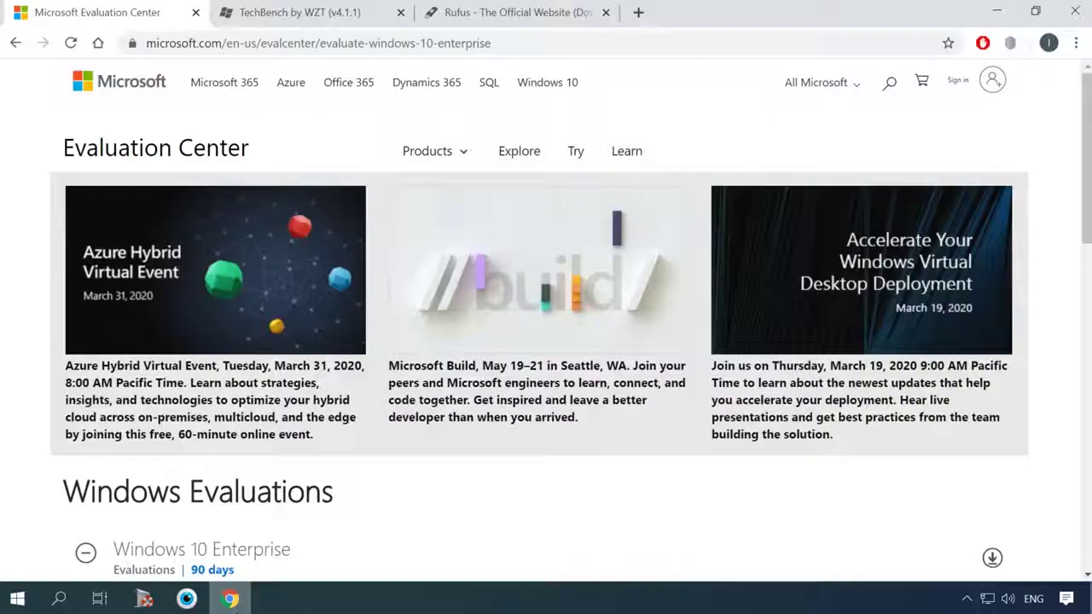
pyautogui.click(512, 42)
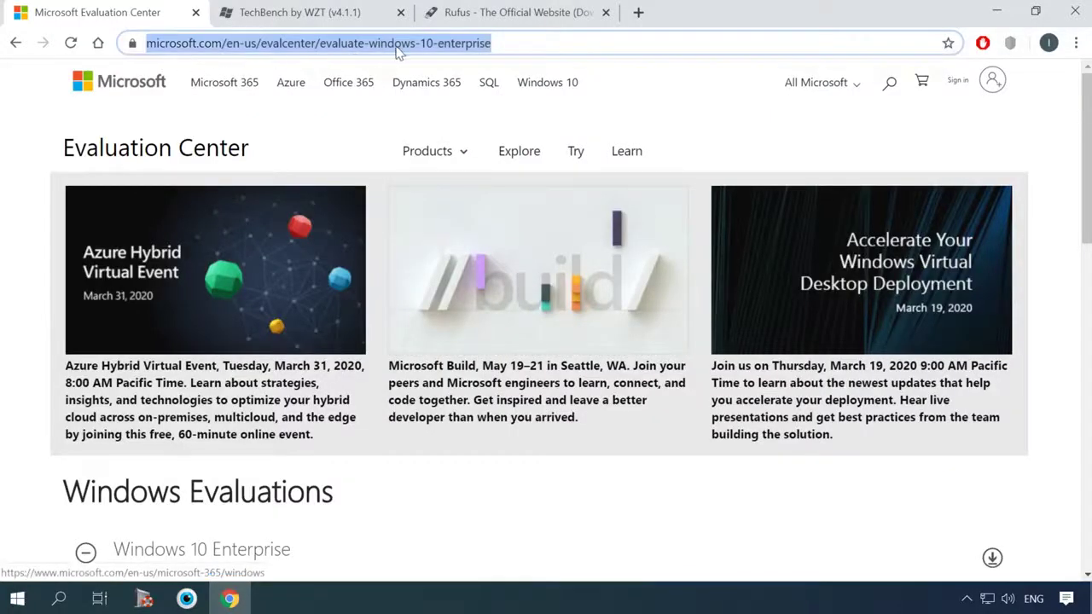
pyautogui.scroll(-4, 558, 200)
pyautogui.scroll(-1, 551, 209)
pyautogui.scroll(1, 551, 209)
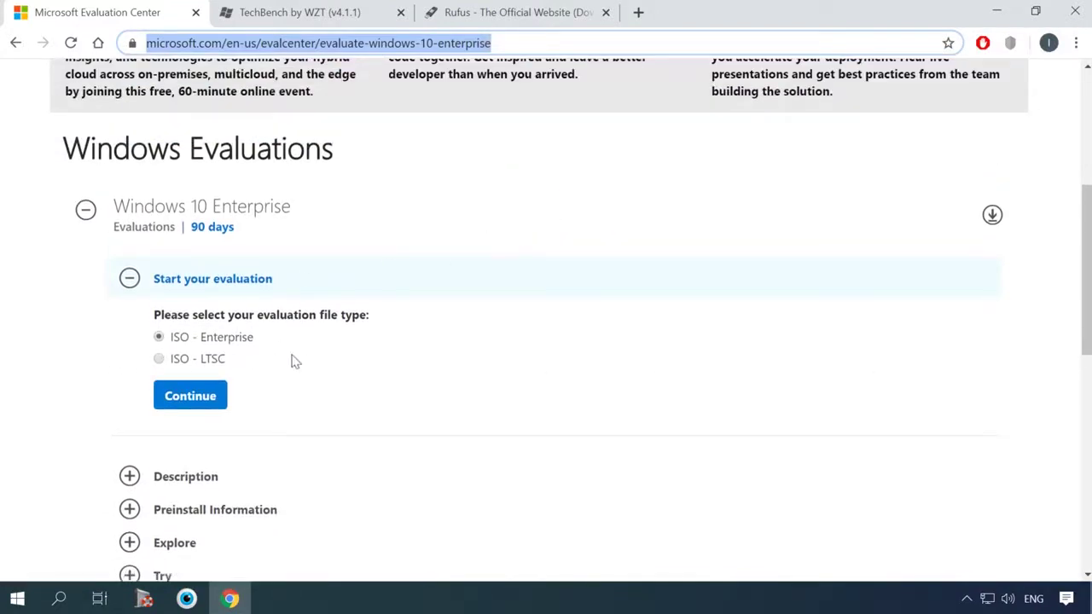
pyautogui.click(159, 359)
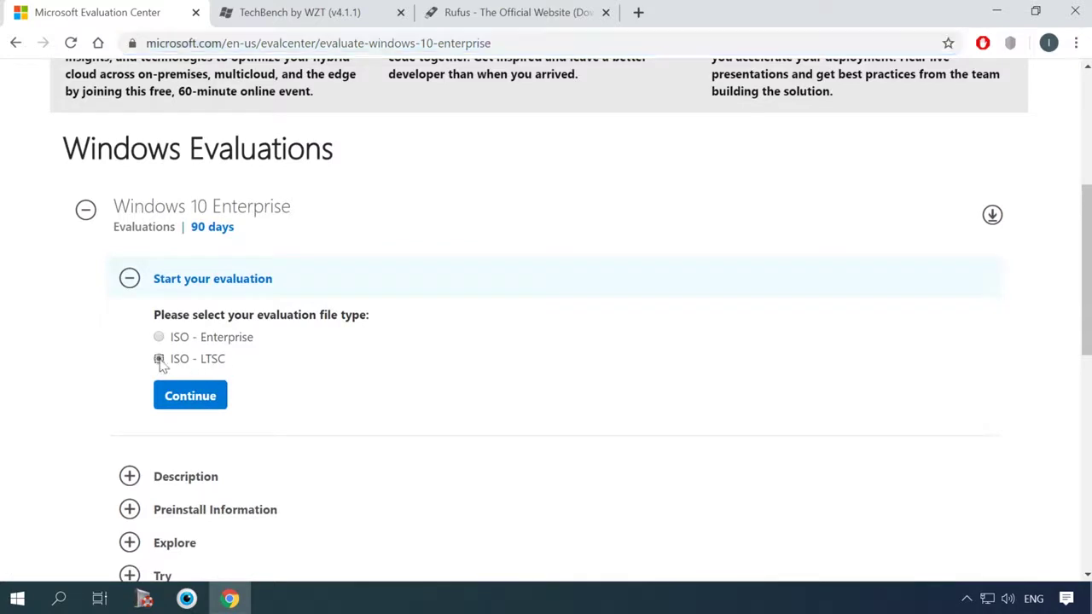
pyautogui.click(191, 396)
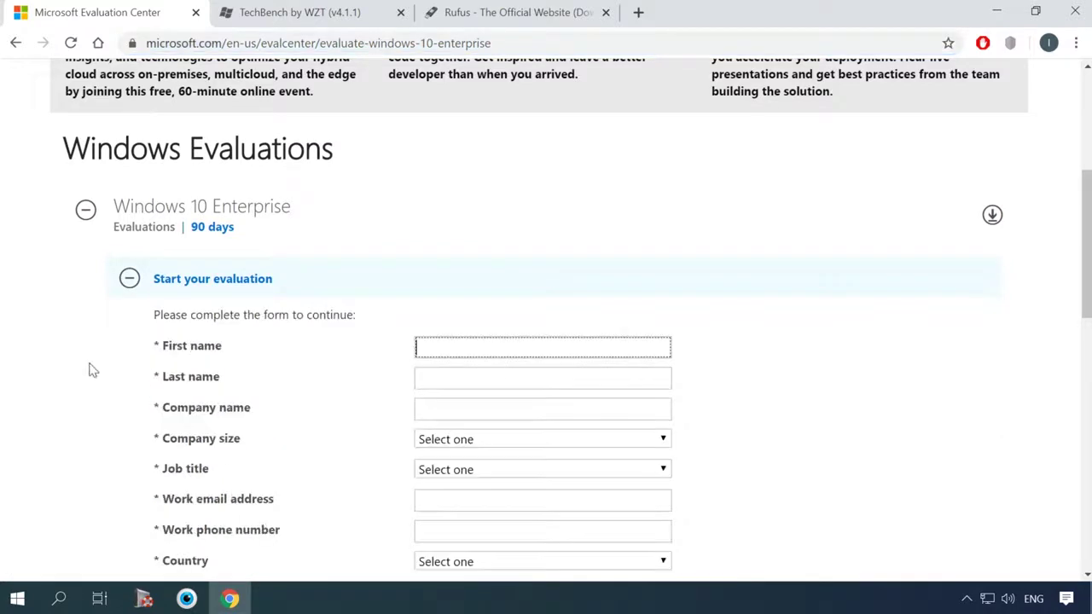
# - Enter the first name and autofill the remaining contact details
pyautogui.scroll(-1, 92, 369)
pyautogui.click(427, 261)
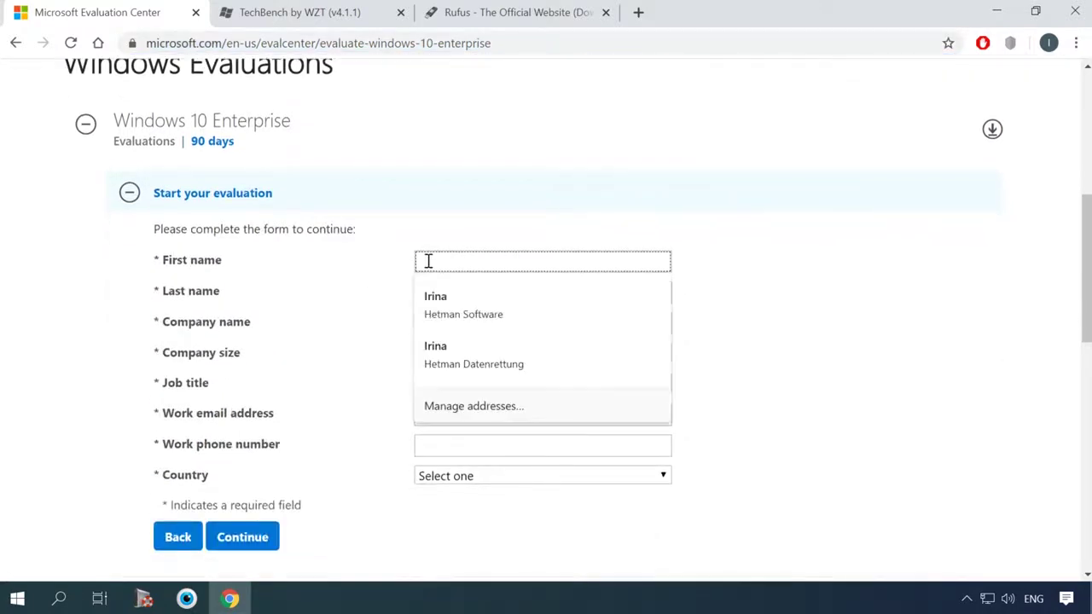
pyautogui.write('Irina')
pyautogui.click(441, 295)
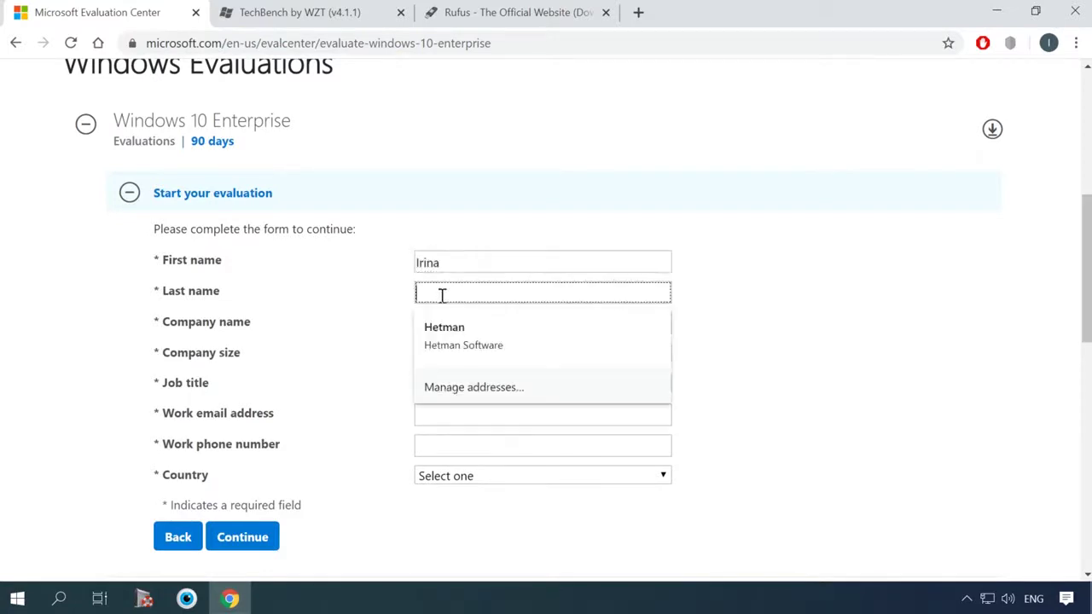
pyautogui.click(467, 339)
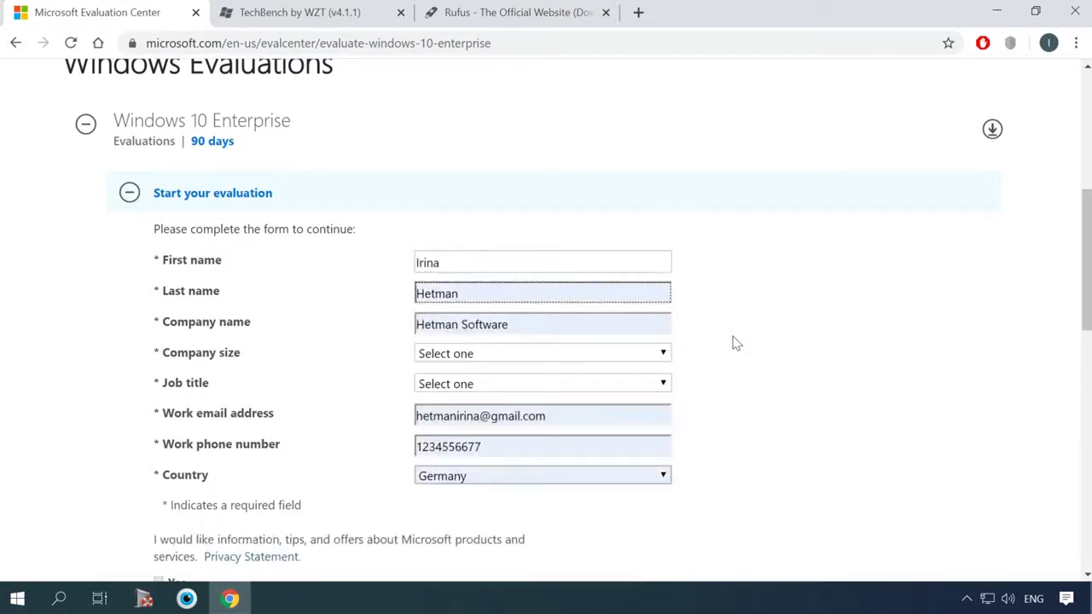
# - Set company size to 25-49 and job title to IT or Technical Manager
pyautogui.click(645, 353)
pyautogui.click(578, 452)
pyautogui.click(568, 385)
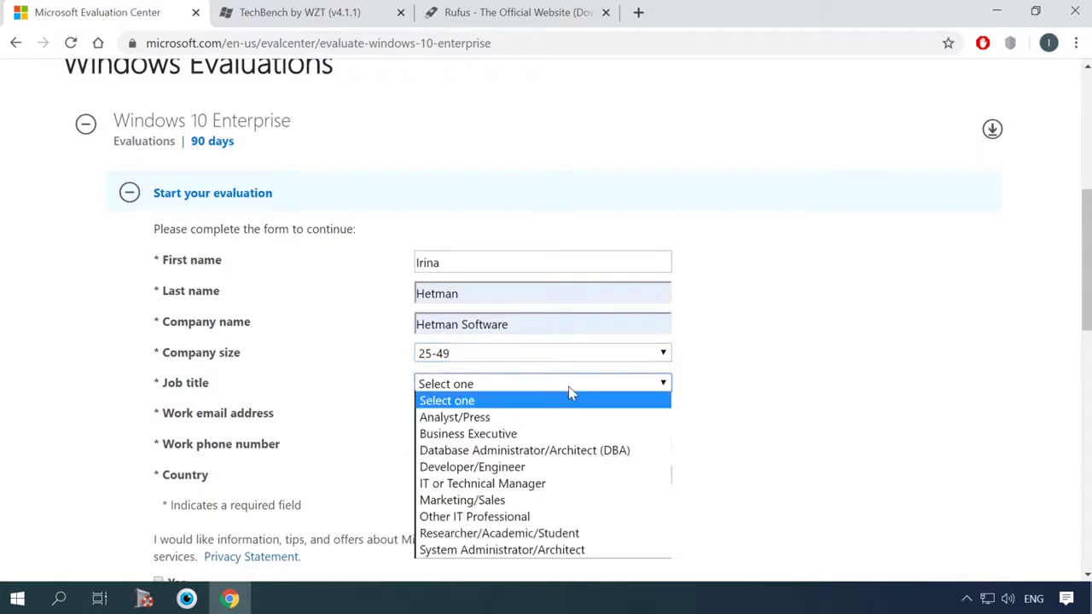
pyautogui.click(570, 483)
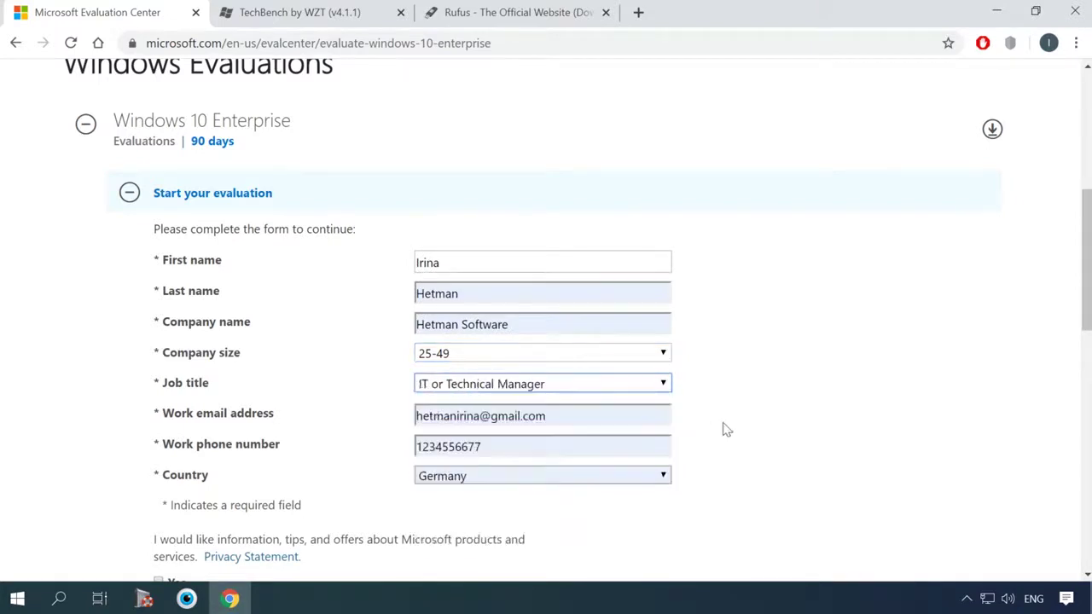
# - Choose United States as the country and submit the registration form
pyautogui.scroll(-1, 721, 427)
pyautogui.click(664, 390)
pyautogui.moveTo(663, 237); pyautogui.dragTo(657, 333)
pyautogui.click(522, 365)
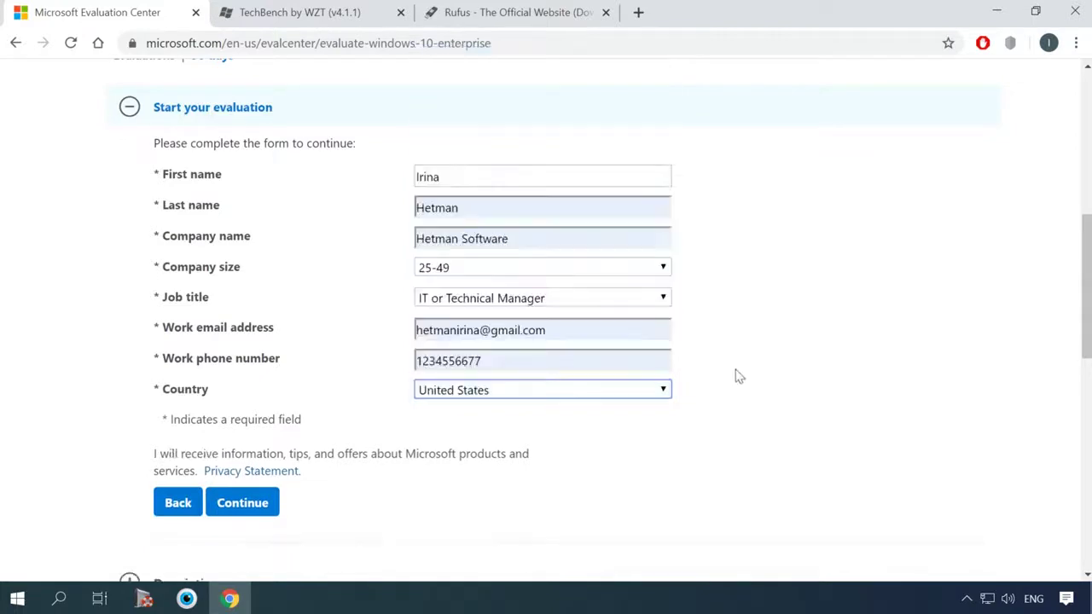
pyautogui.scroll(-4, 739, 376)
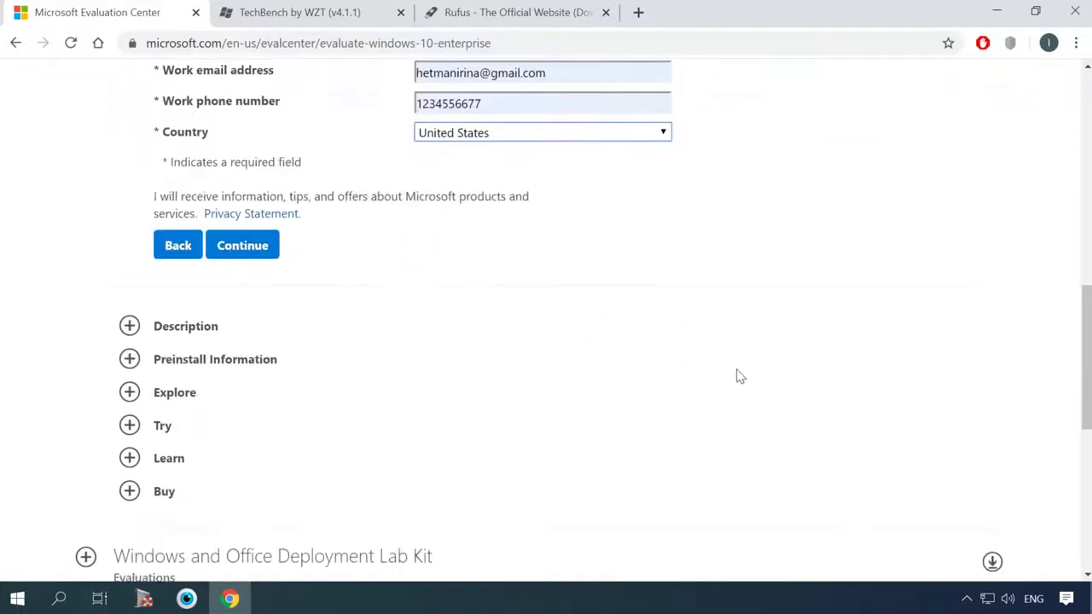
pyautogui.scroll(4, 414, 485)
pyautogui.scroll(-4, 488, 444)
pyautogui.scroll(4, 489, 444)
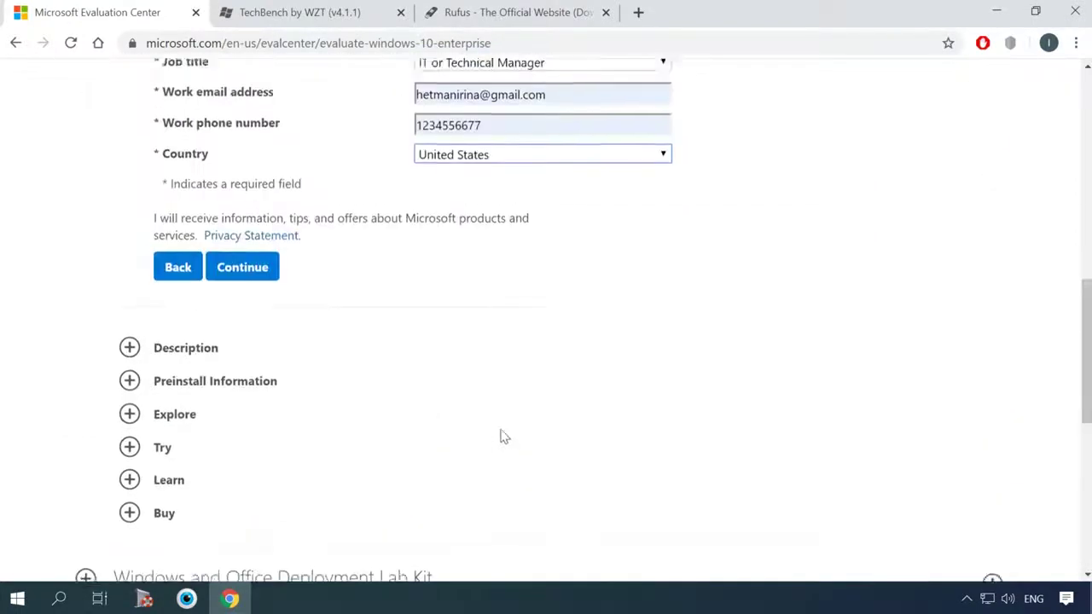
pyautogui.click(256, 520)
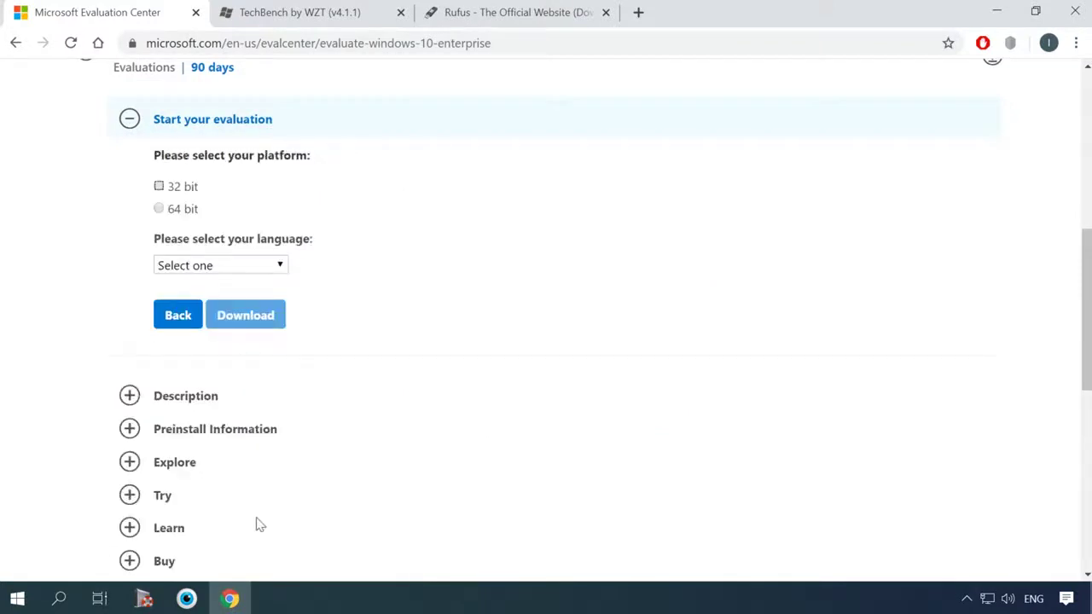
# - Select 64 bit and English, then start the 3.8 GB LTSC ISO download
pyautogui.click(157, 210)
pyautogui.click(263, 268)
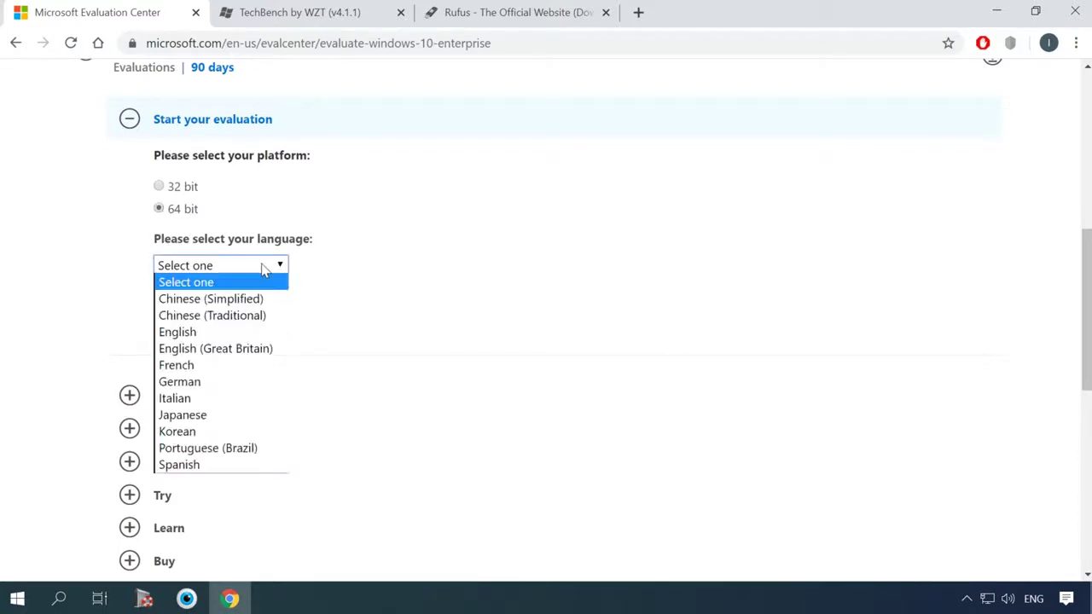
pyautogui.click(239, 337)
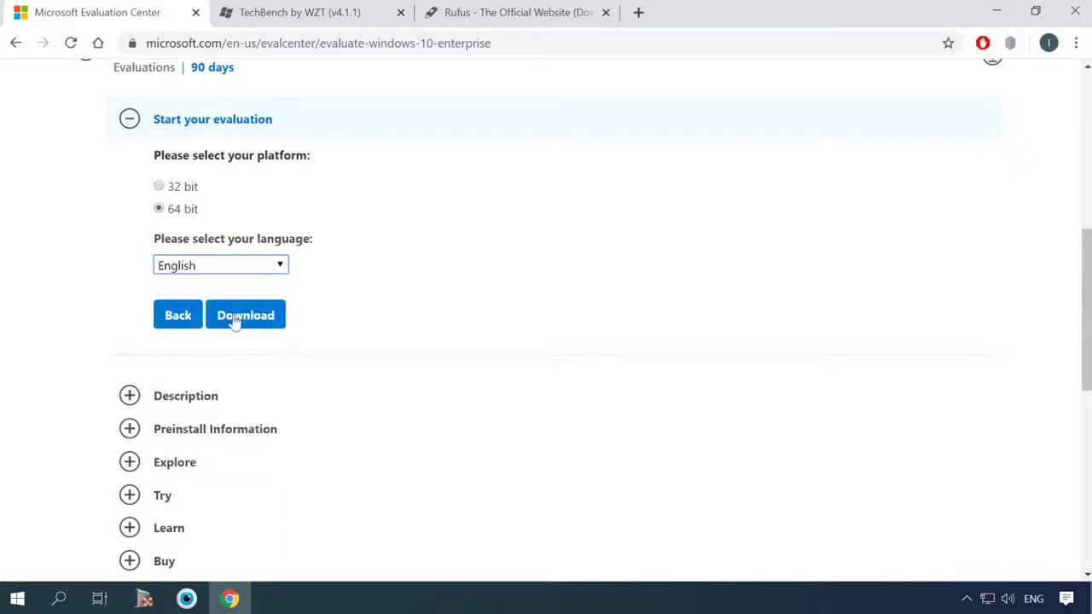
pyautogui.click(238, 314)
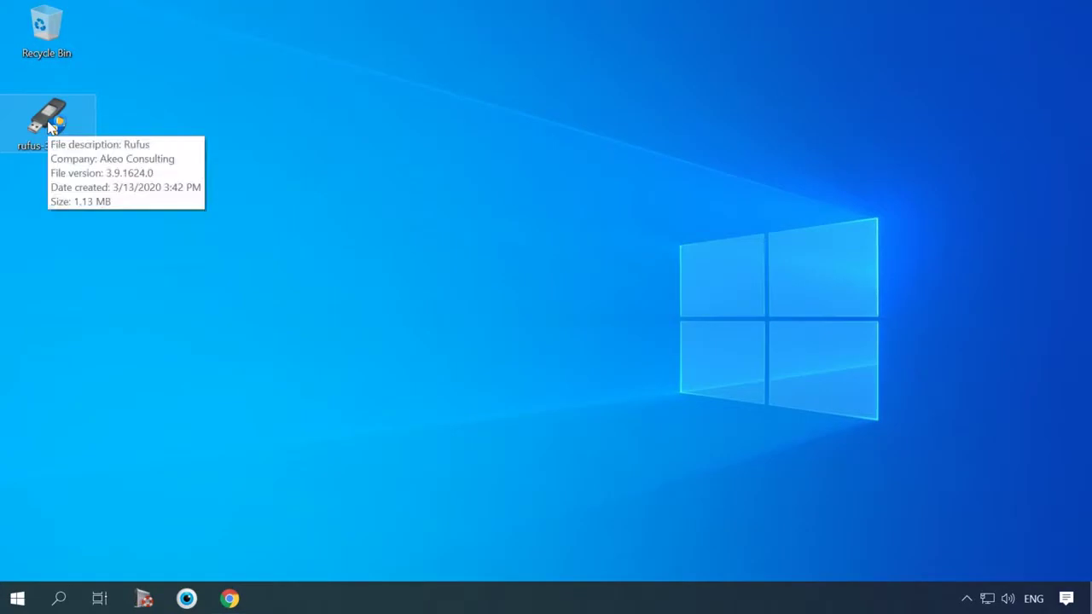
# - Launch rufus-3.9.exe, move its window down slightly, and toggle dual UEFI/BIOS mode on then off
pyautogui.doubleClick(51, 126)
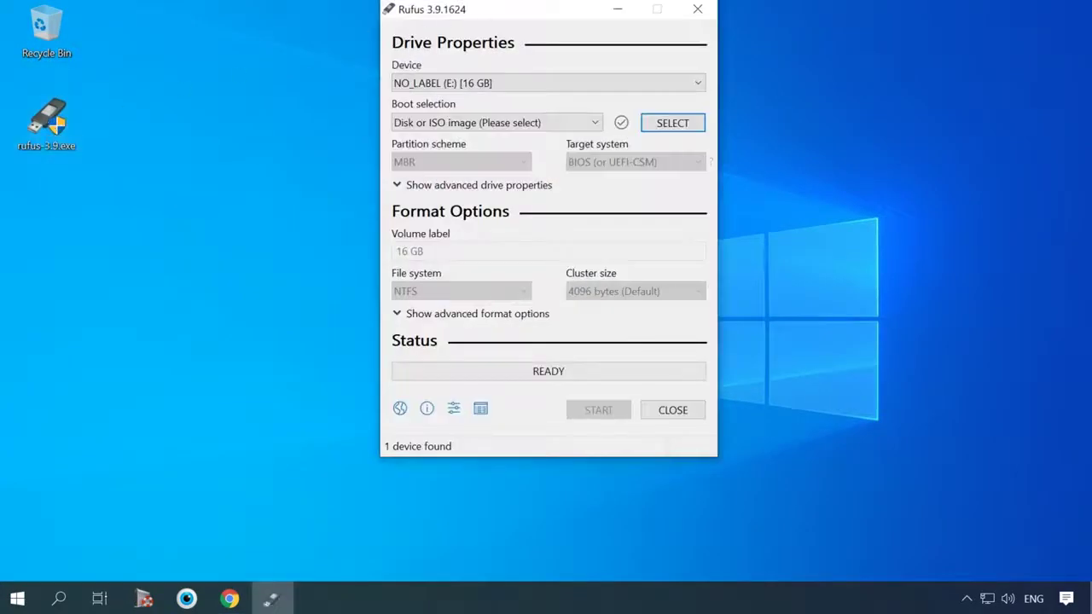
pyautogui.moveTo(489, 12); pyautogui.dragTo(490, 50)
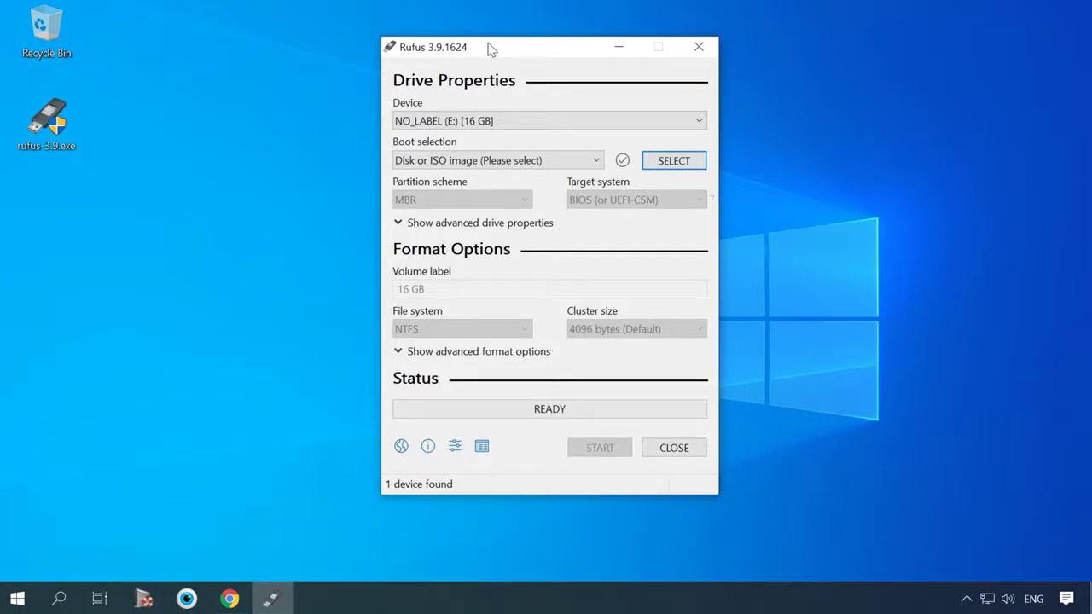
pyautogui.hotkey('alt', 'e')
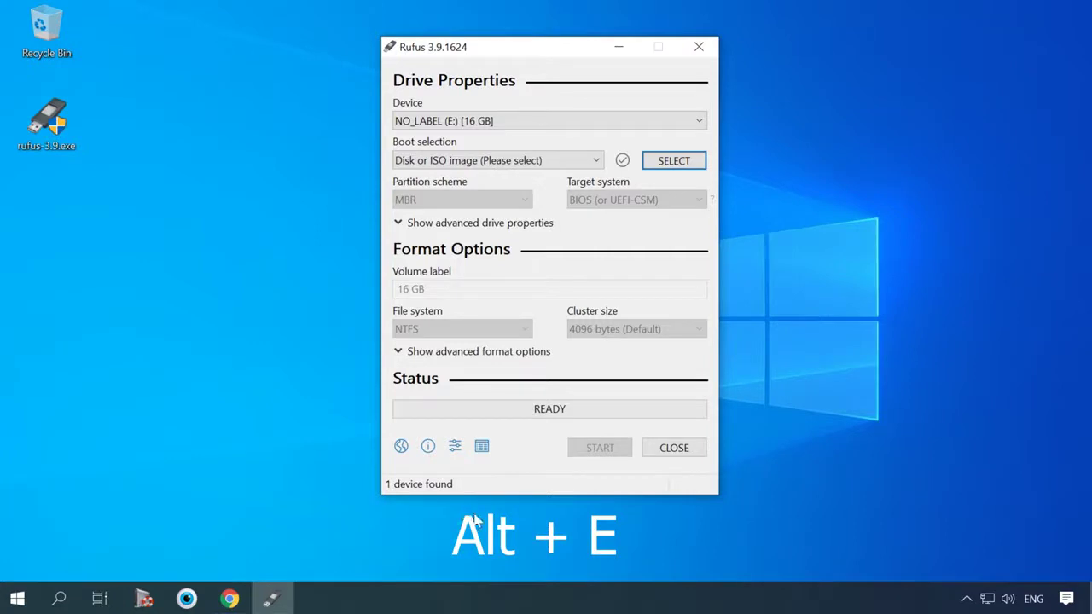
pyautogui.hotkey('alt', 'e')
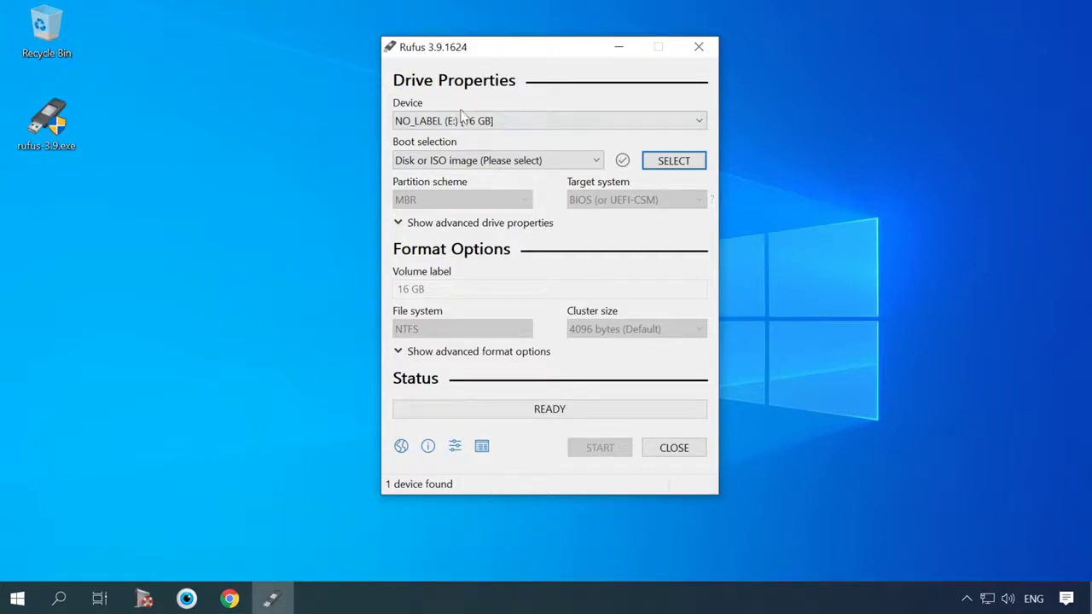
# - Choose the 16 GB NO_LABEL (E:) drive and the 17763 LTSC ISO from Downloads
pyautogui.click(537, 120)
pyautogui.click(509, 139)
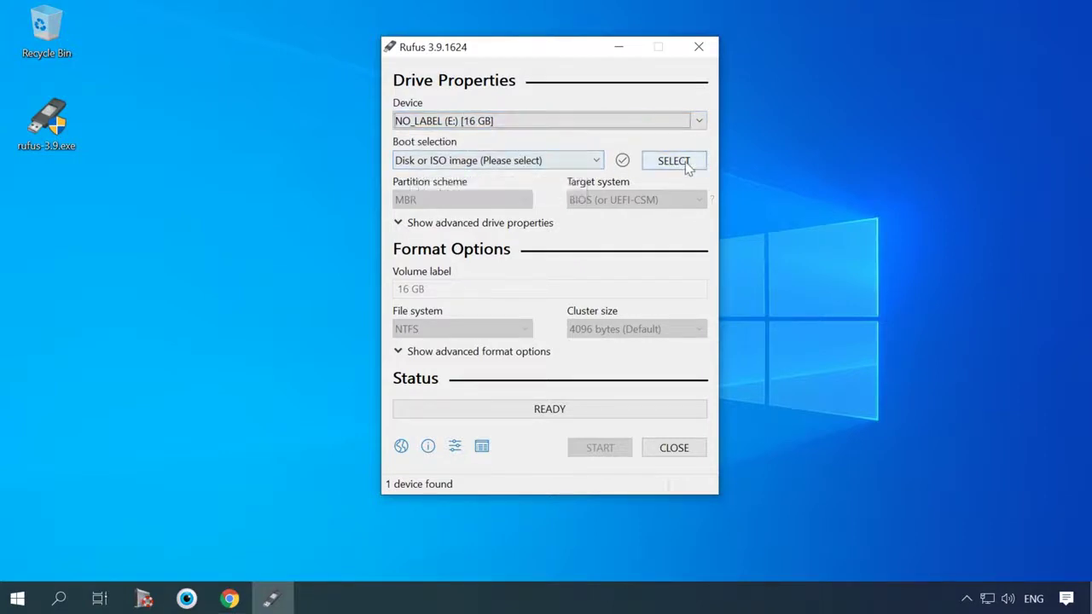
pyautogui.click(662, 161)
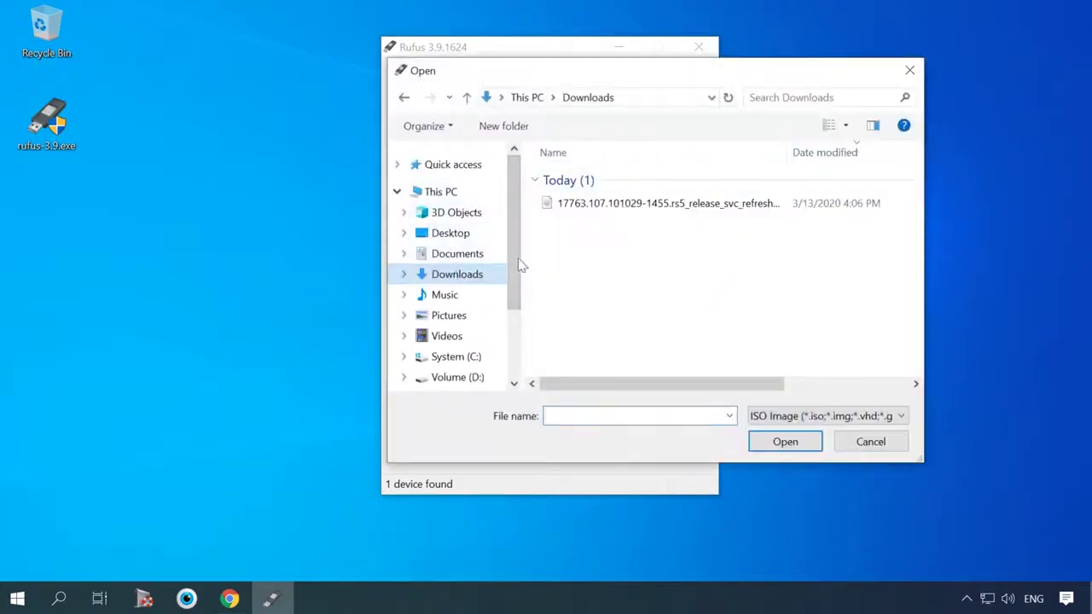
pyautogui.click(628, 206)
# - Write the ISO with Standard Windows installation, MBR, BIOS or UEFI and NTFS, accepting the erase warning
pyautogui.click(784, 443)
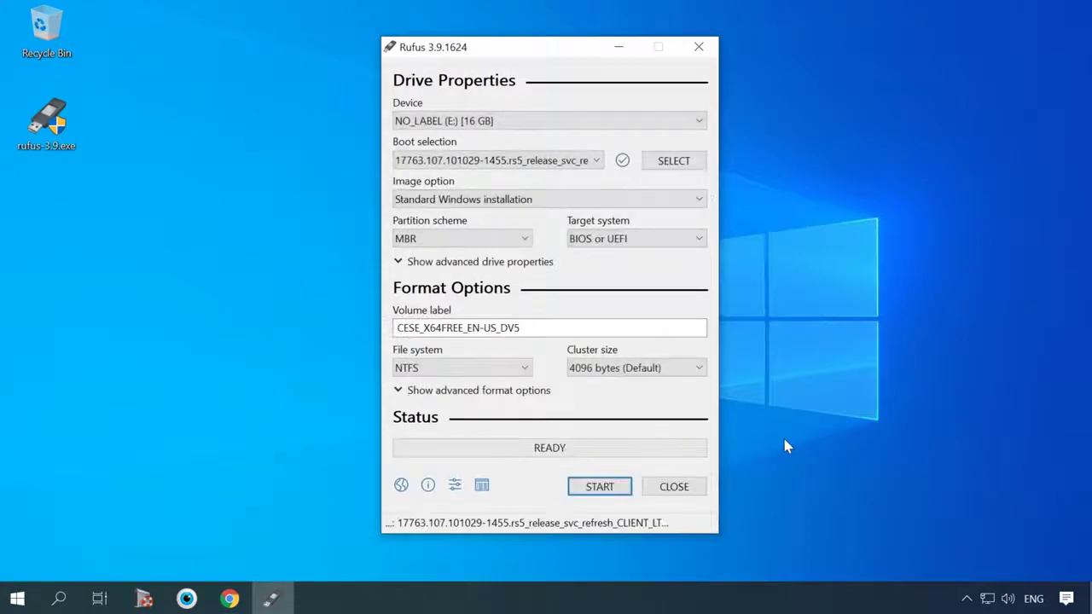
pyautogui.click(694, 202)
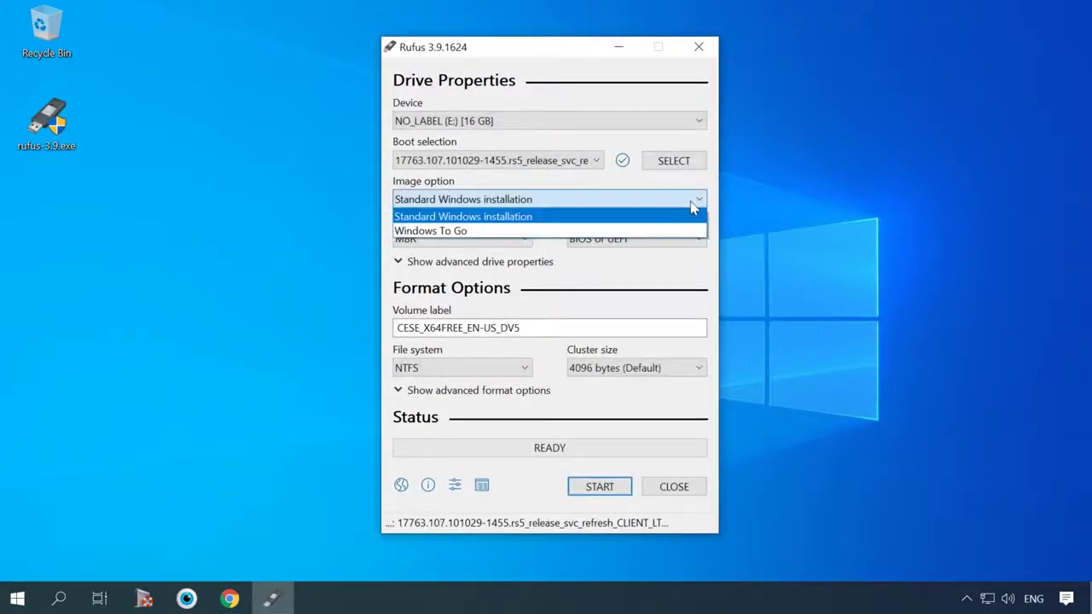
pyautogui.click(694, 201)
pyautogui.click(442, 243)
pyautogui.click(470, 244)
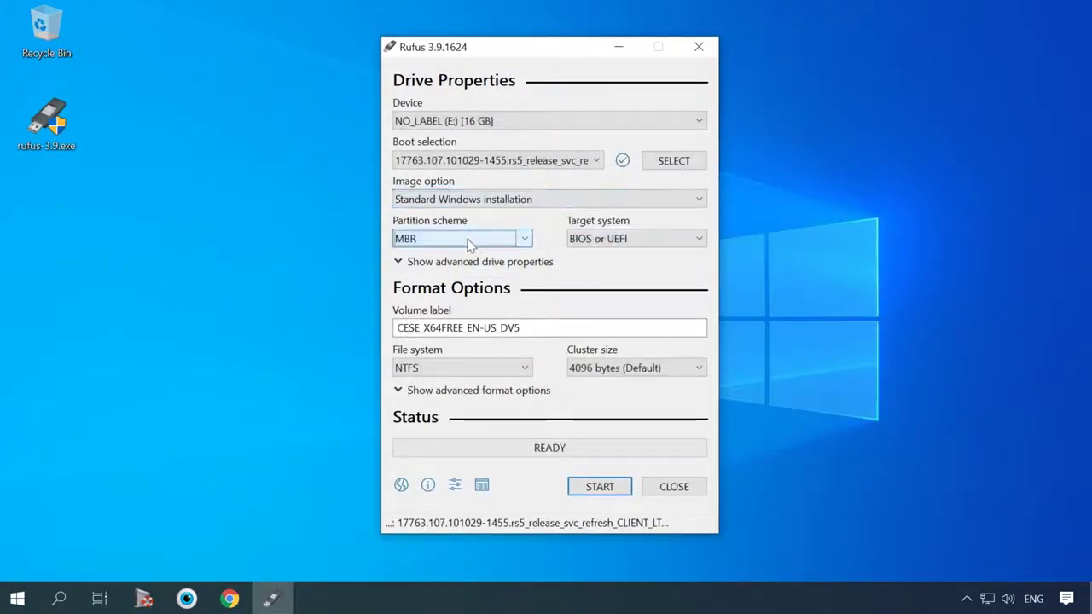
pyautogui.click(652, 243)
pyautogui.click(625, 253)
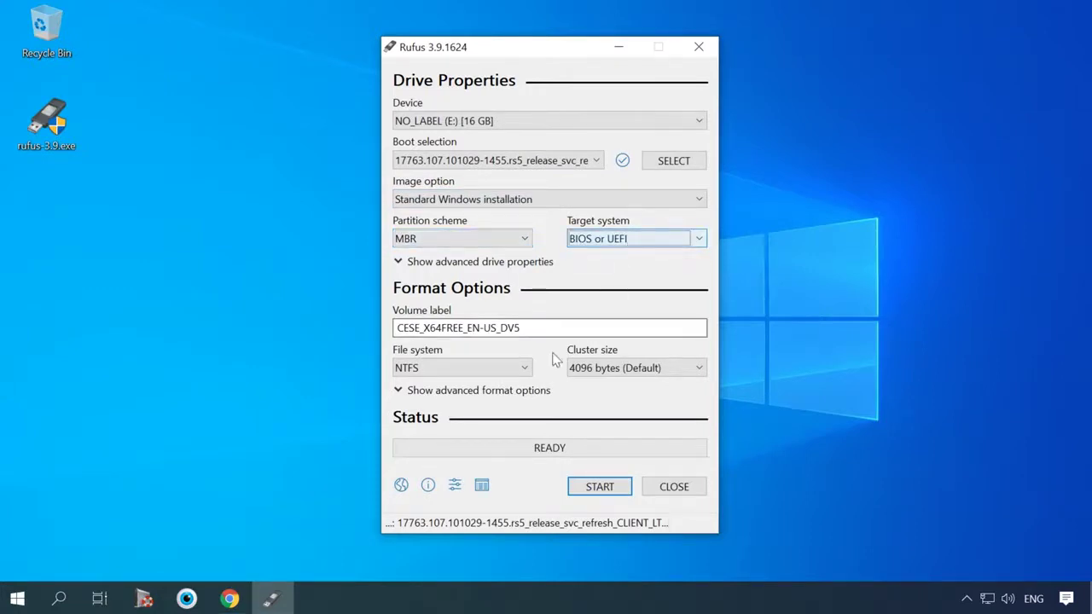
pyautogui.click(524, 370)
pyautogui.click(456, 399)
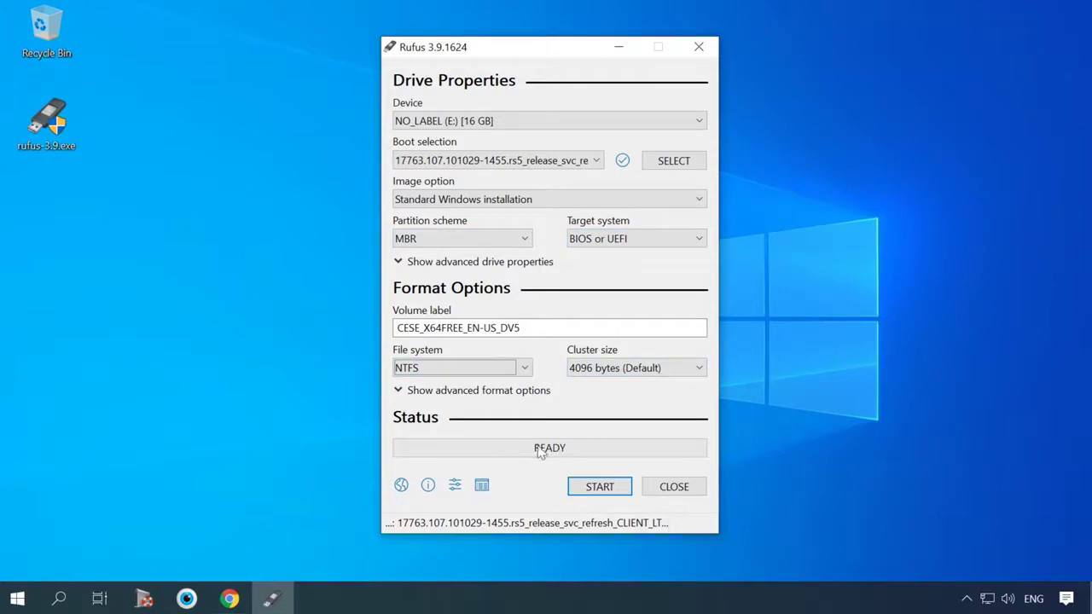
pyautogui.click(593, 492)
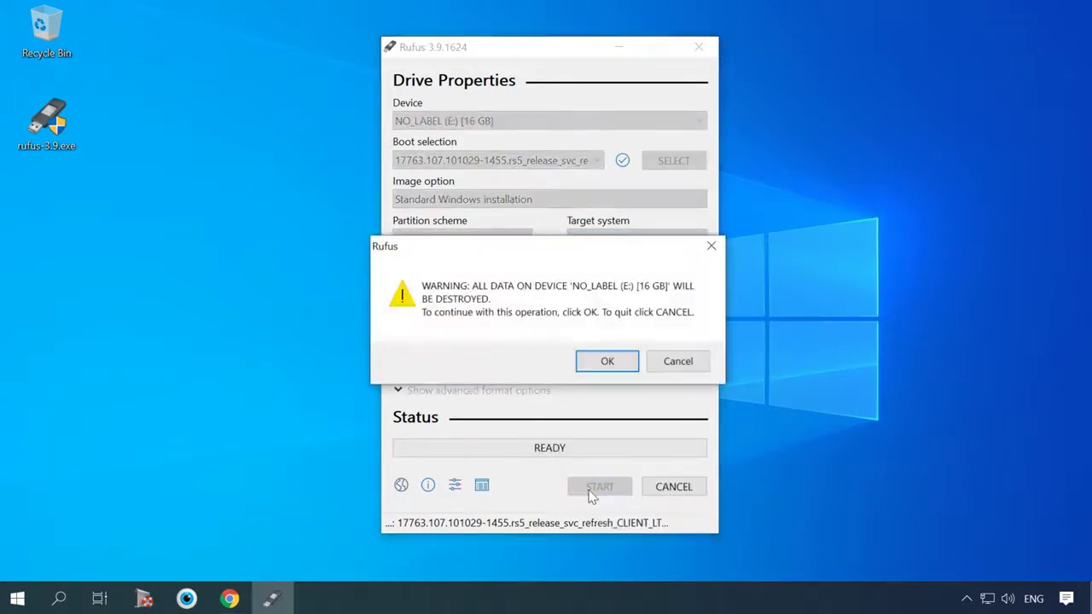
pyautogui.click(607, 362)
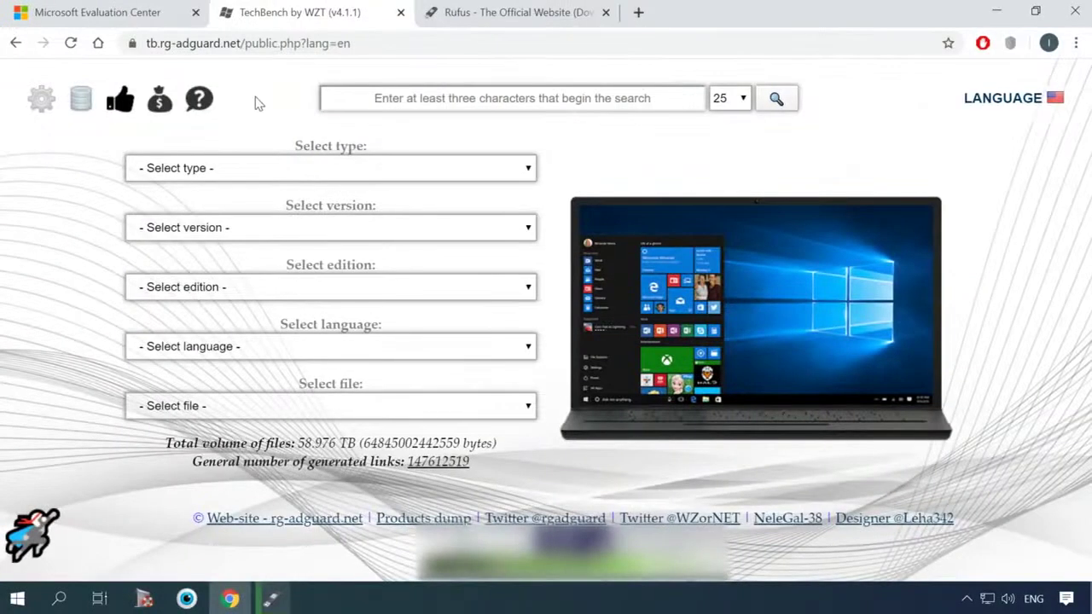
# - Choose TechNet Evaluation Center, Windows, Enterprise S 1809 (17763.107), English and the LTSC ISO
pyautogui.click(364, 49)
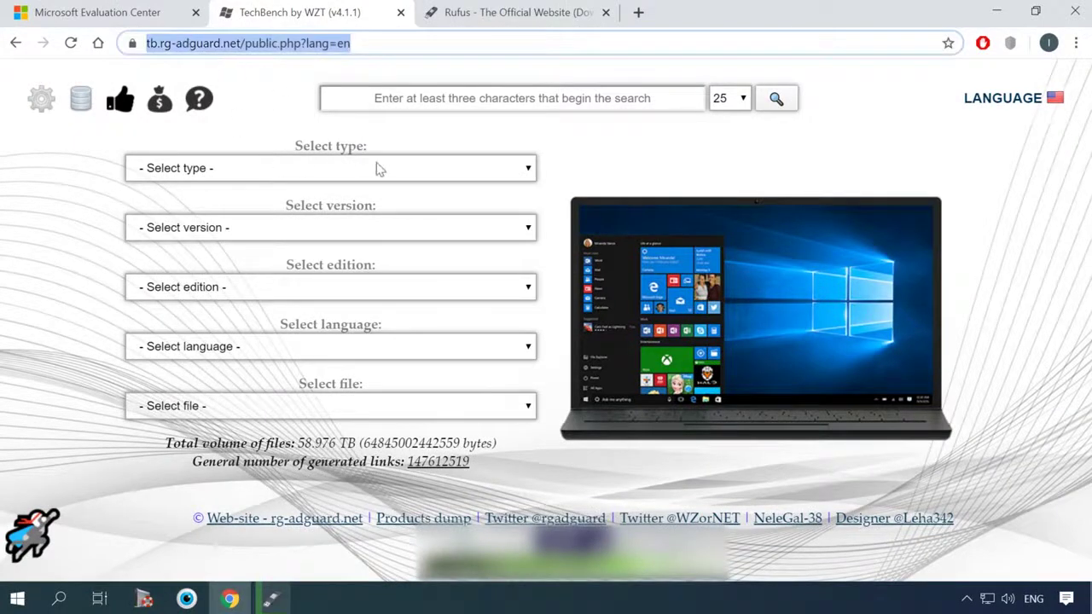
pyautogui.click(337, 171)
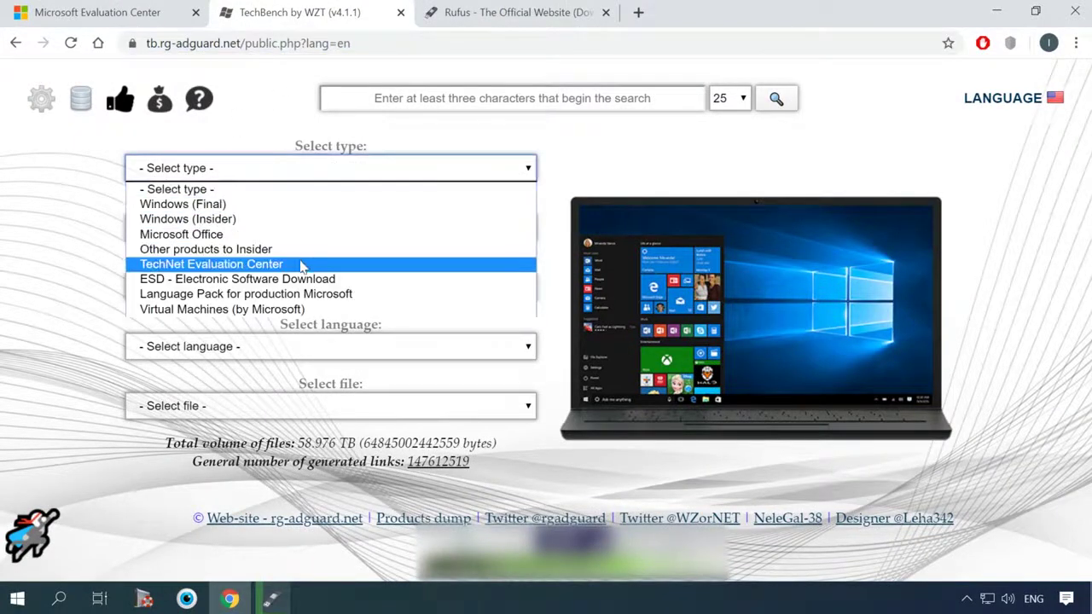
pyautogui.click(294, 263)
pyautogui.click(362, 229)
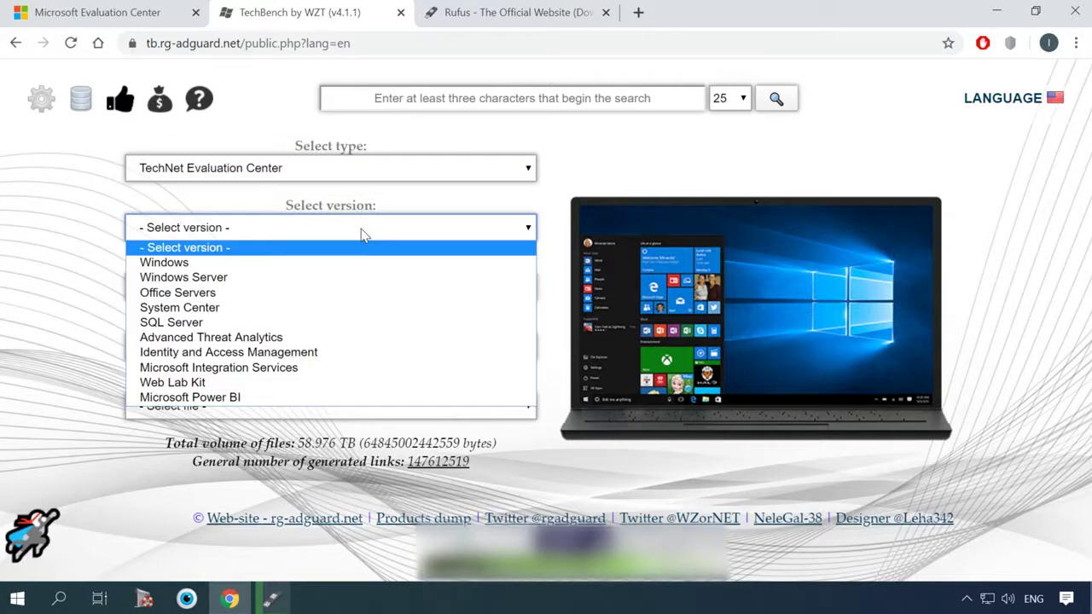
pyautogui.click(354, 262)
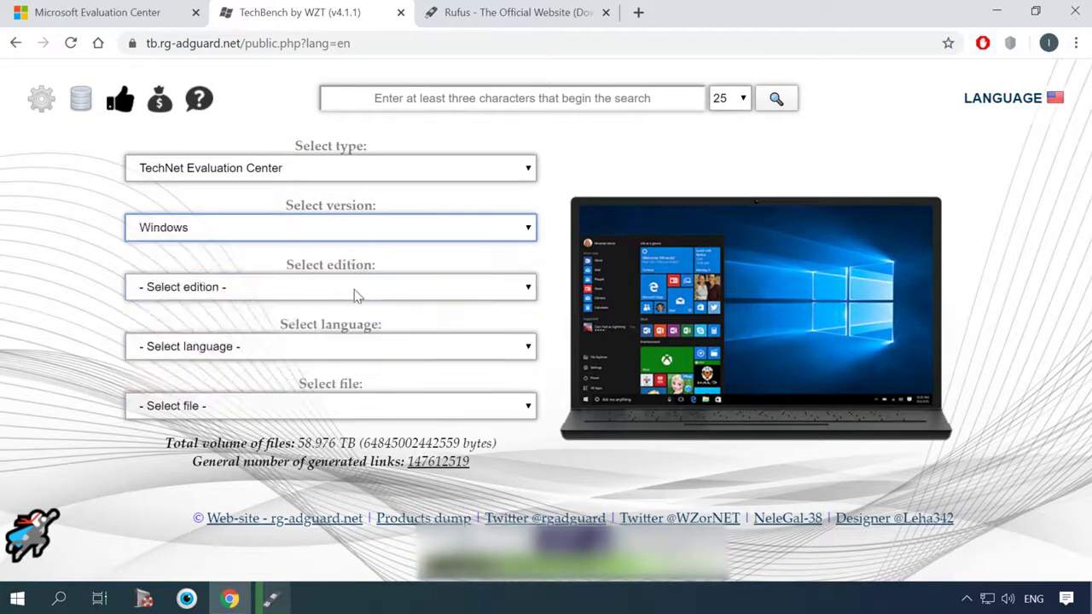
pyautogui.click(356, 292)
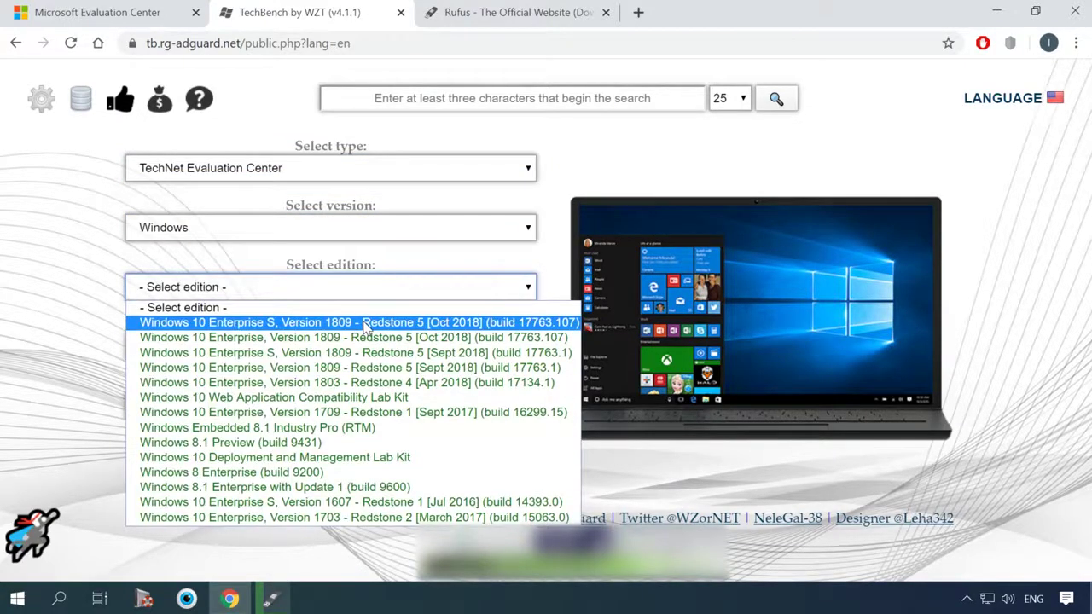
pyautogui.click(365, 322)
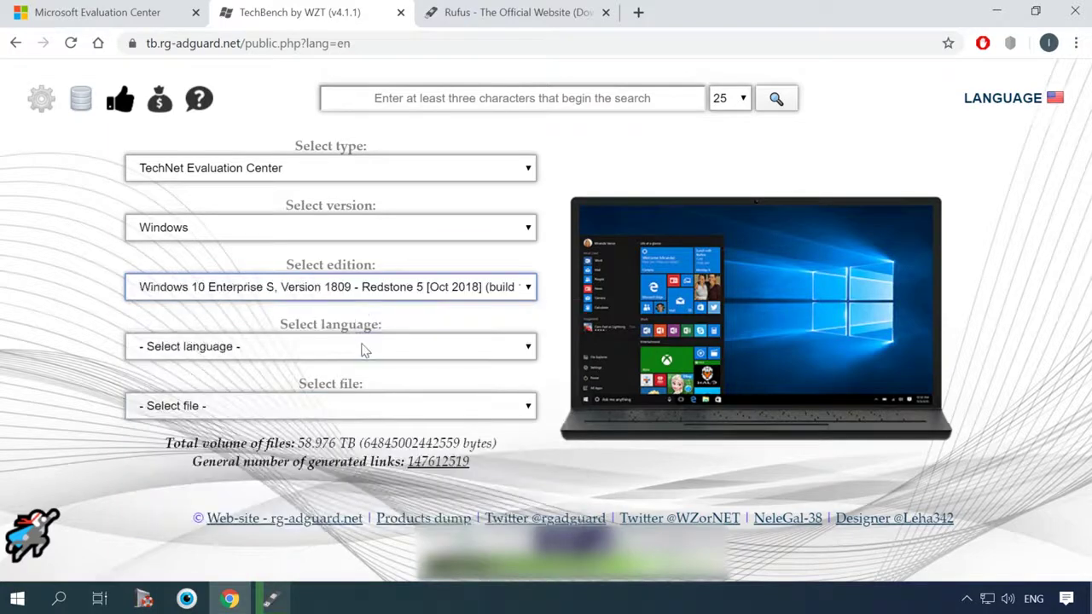
pyautogui.click(365, 346)
pyautogui.click(309, 431)
pyautogui.click(314, 406)
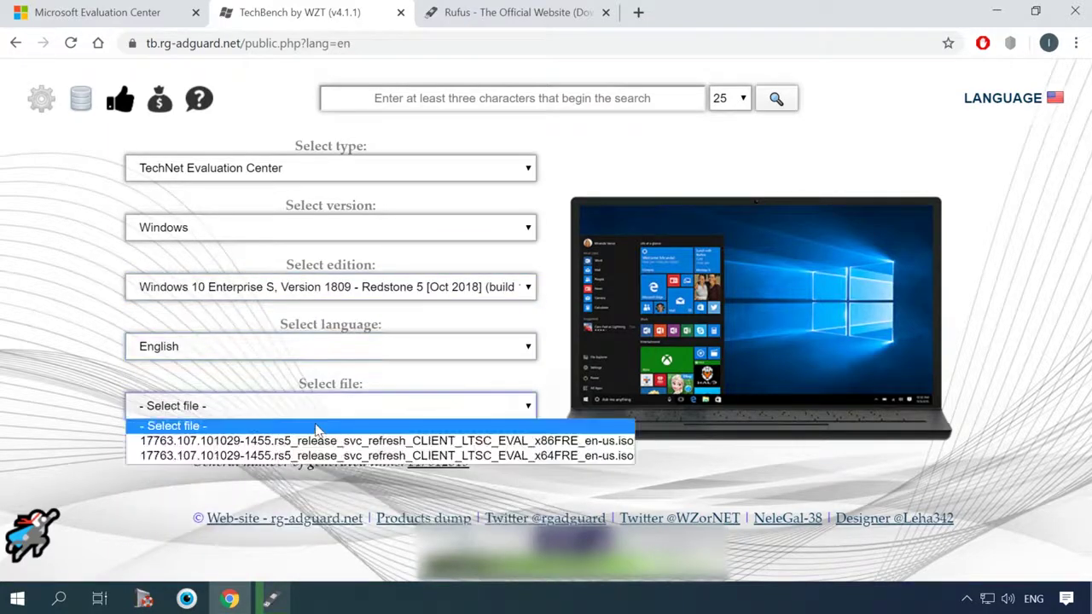
pyautogui.click(324, 438)
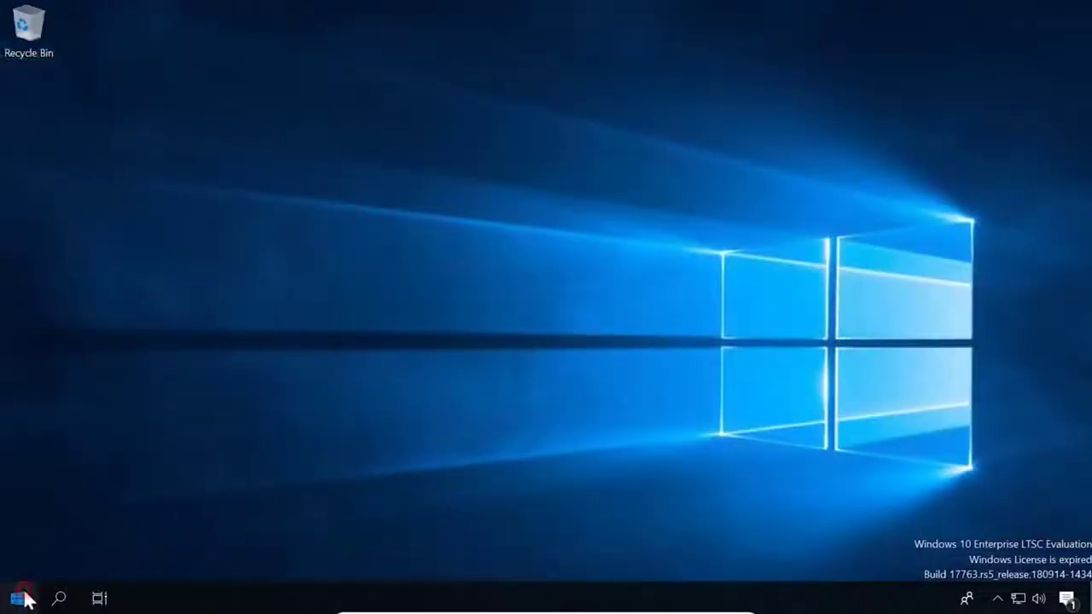
pyautogui.click(17, 597)
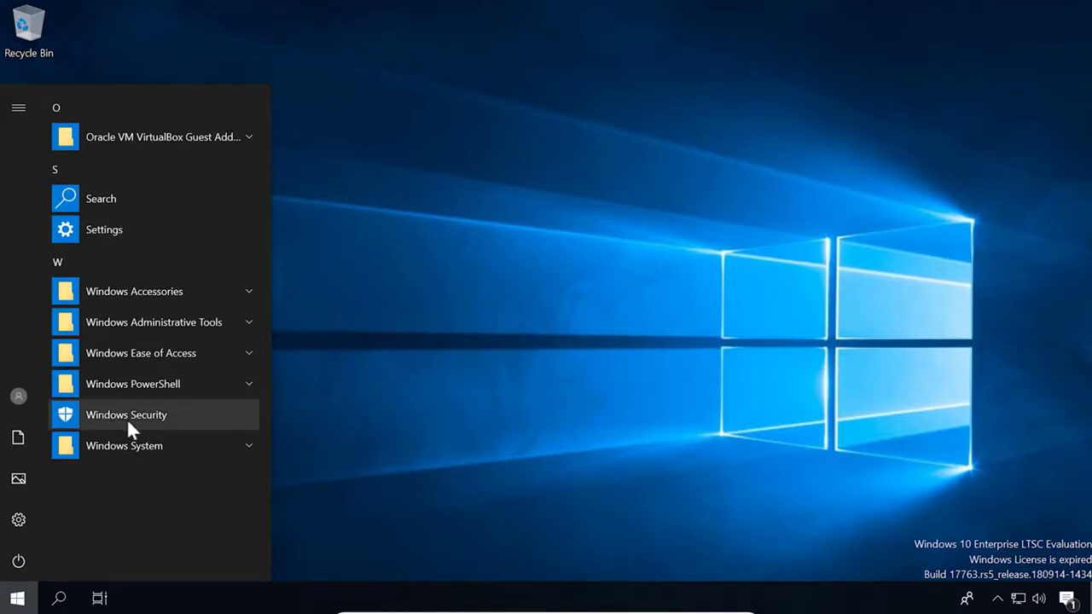
# - Dismiss the timeline view, then take a full-screen snip via Action Center's Screen snip
pyautogui.click(97, 599)
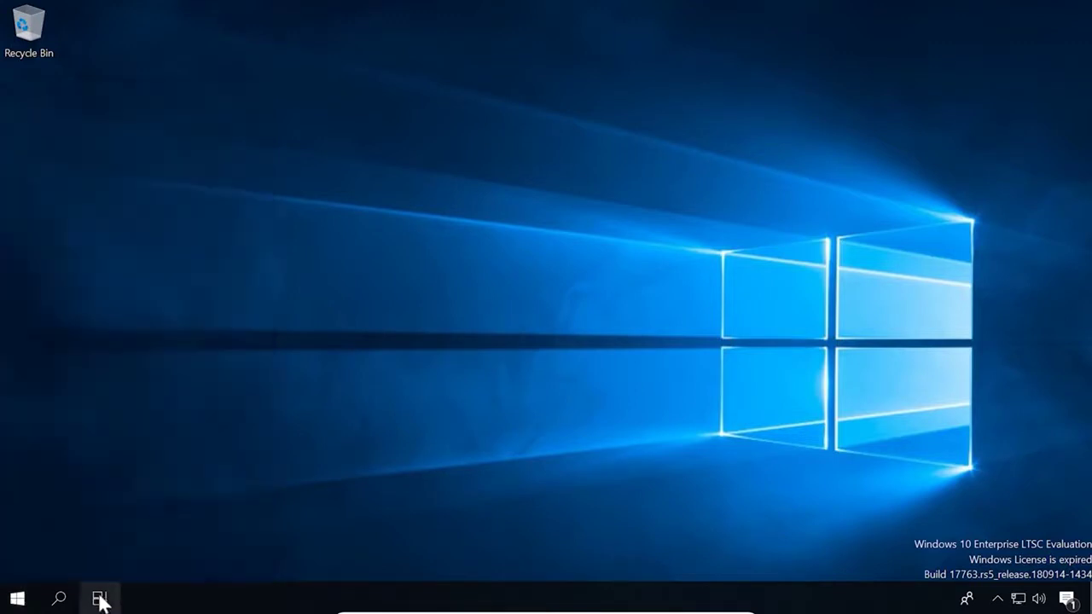
pyautogui.click(97, 599)
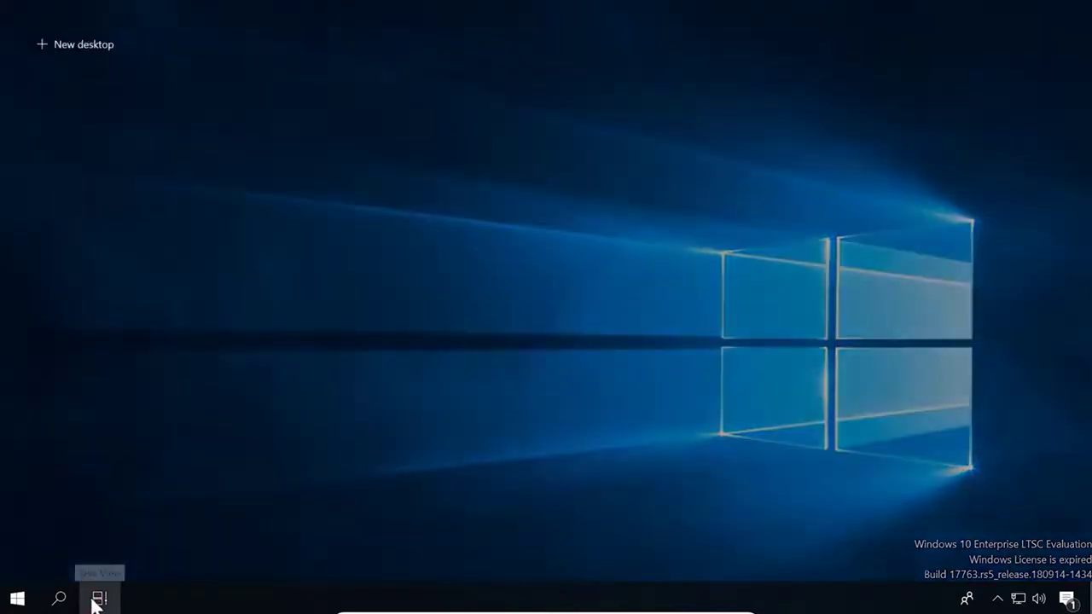
pyautogui.scroll(-2, 162, 371)
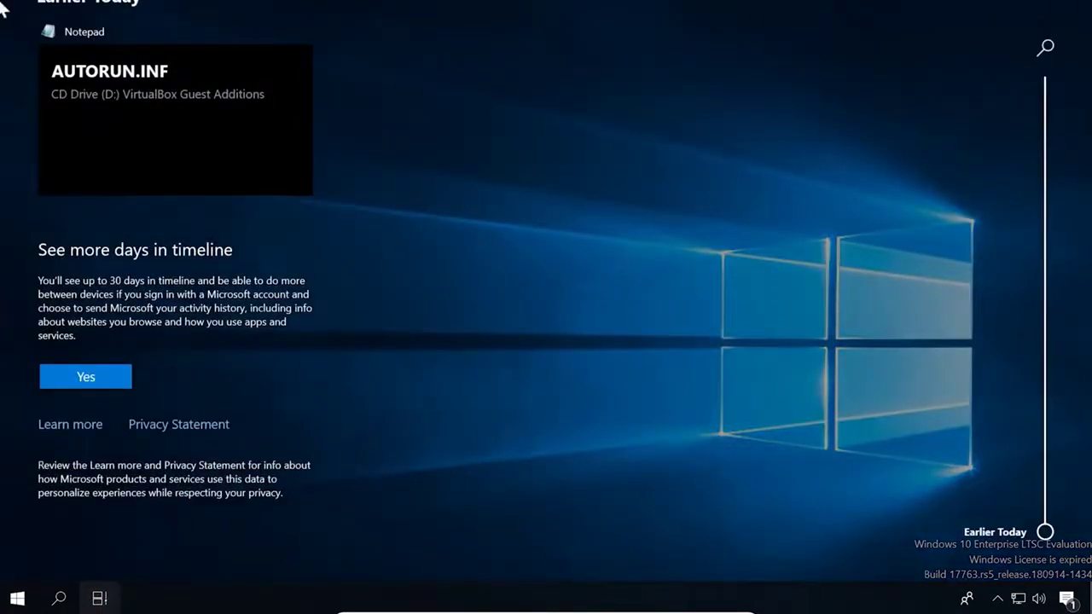
pyautogui.press('Escape')
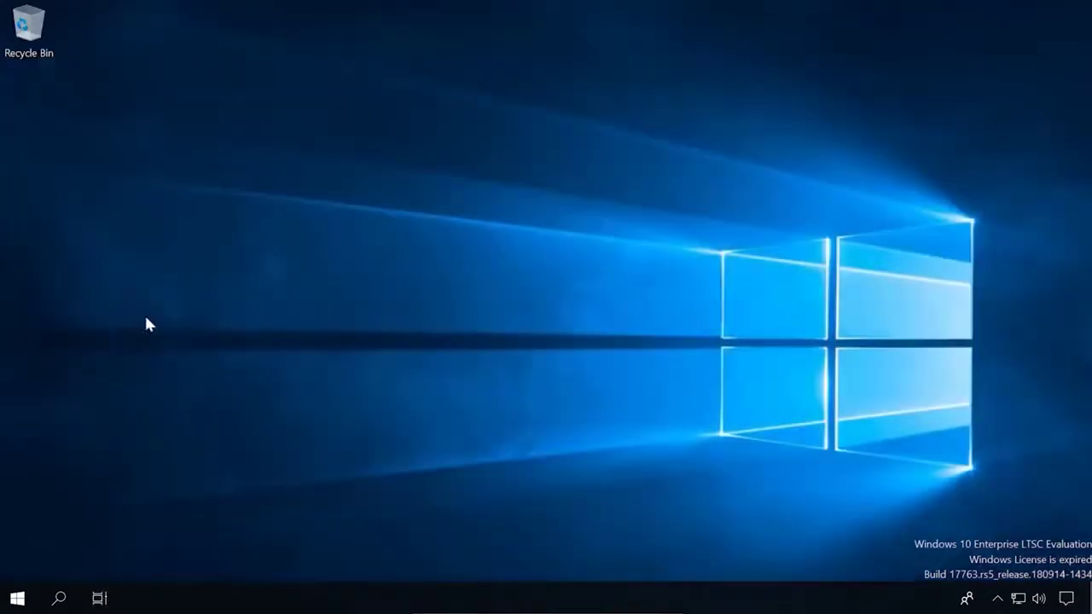
pyautogui.click(1065, 599)
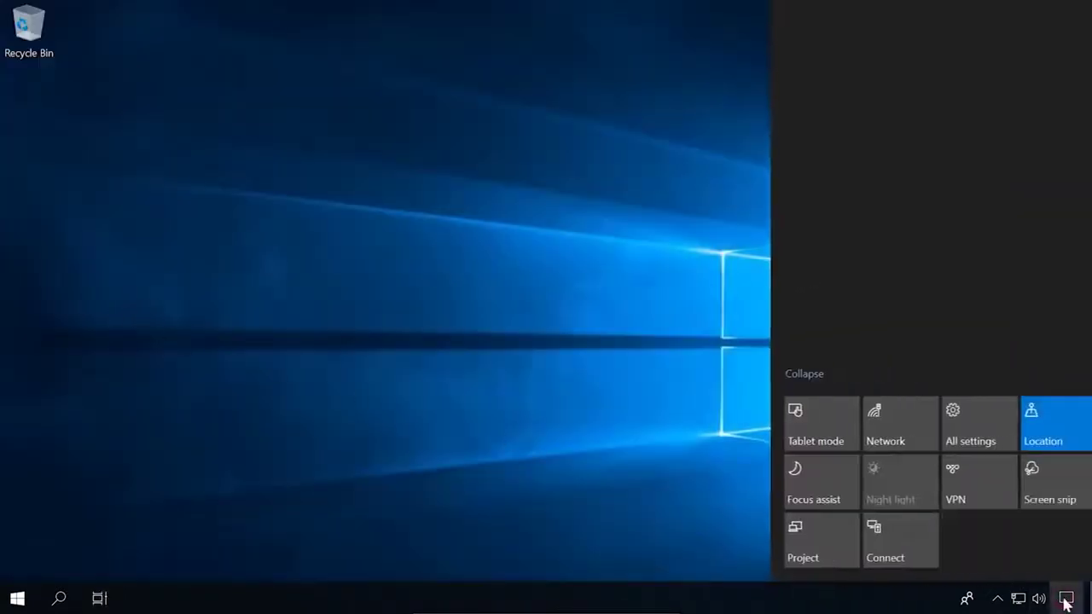
pyautogui.click(1045, 503)
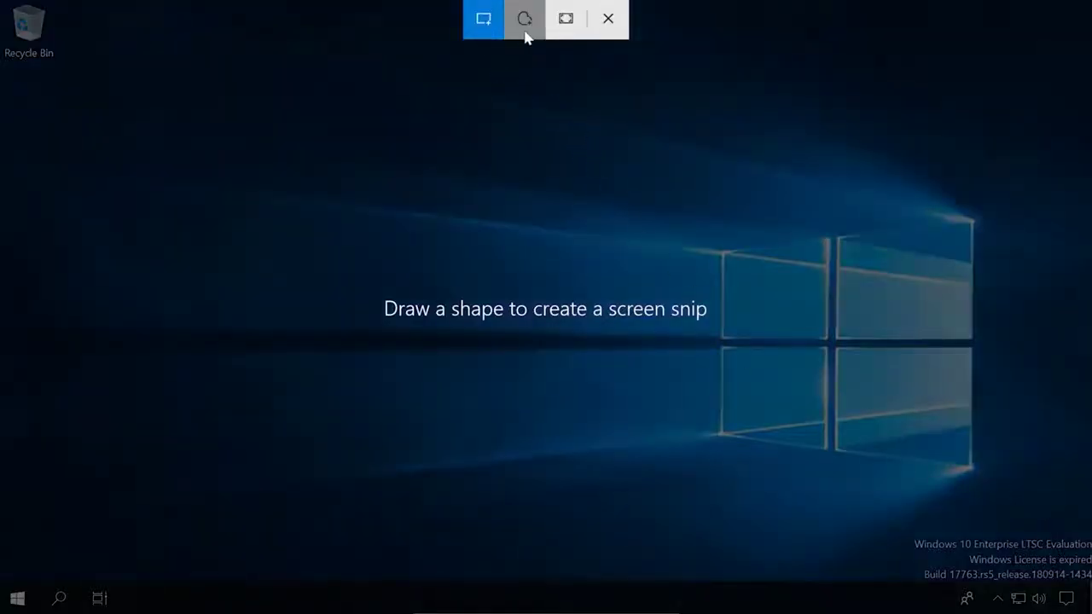
pyautogui.click(574, 31)
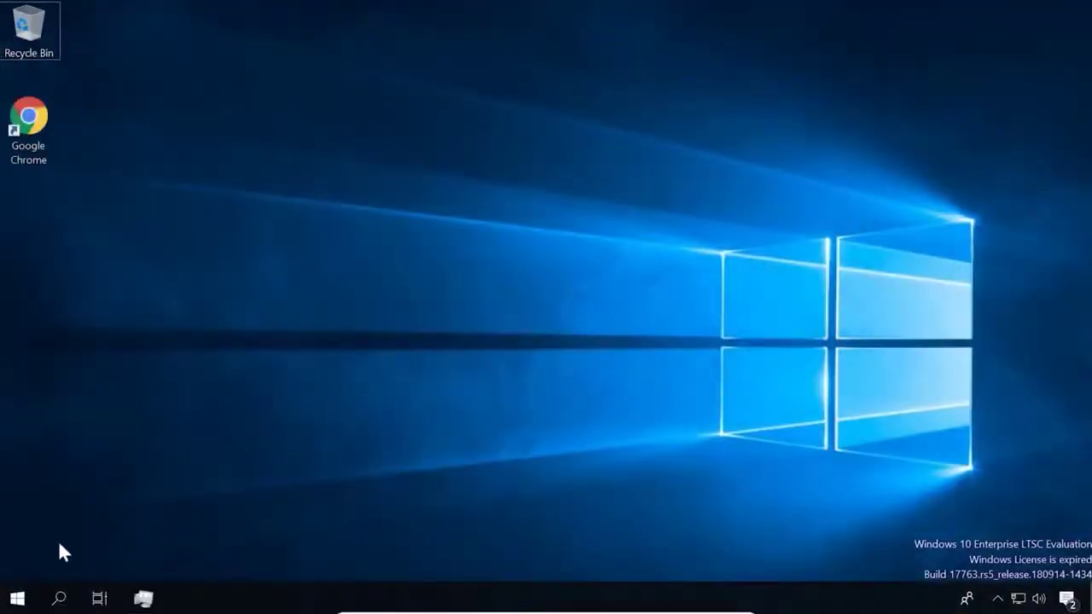
# - Open Personalize from the desktop menu and browse the Colors page, which is locked until activation
pyautogui.rightClick(417, 467)
pyautogui.click(471, 459)
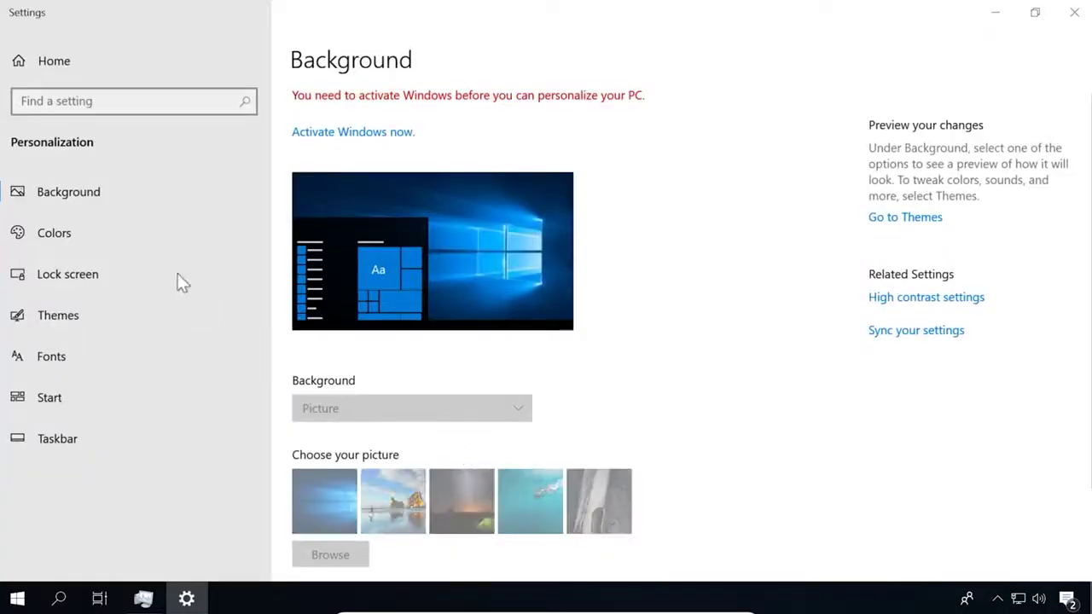
pyautogui.scroll(-3, 463, 506)
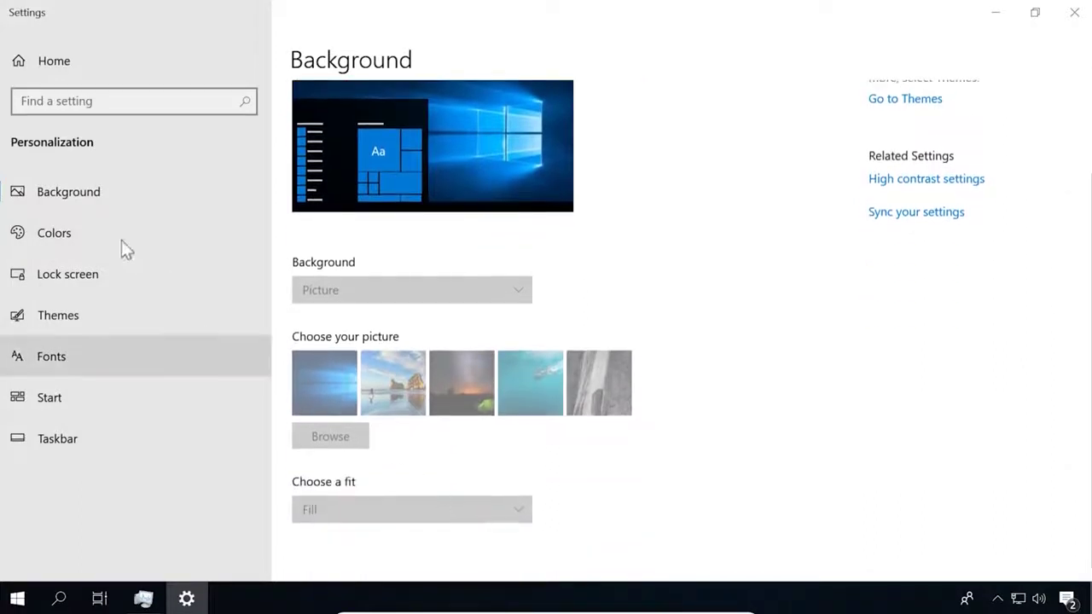
pyautogui.click(75, 236)
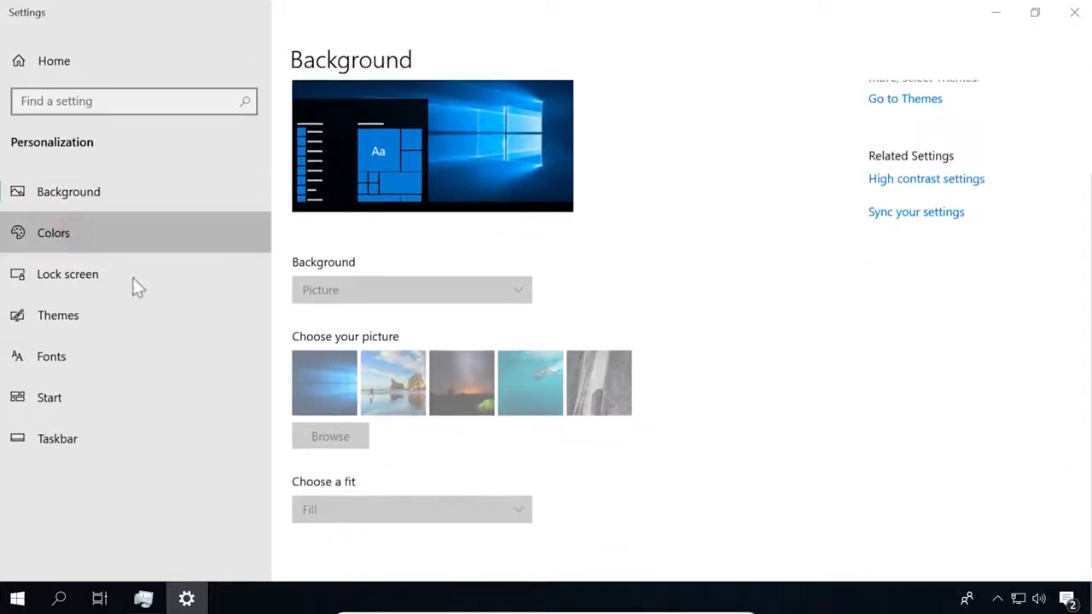
pyautogui.scroll(-5, 426, 461)
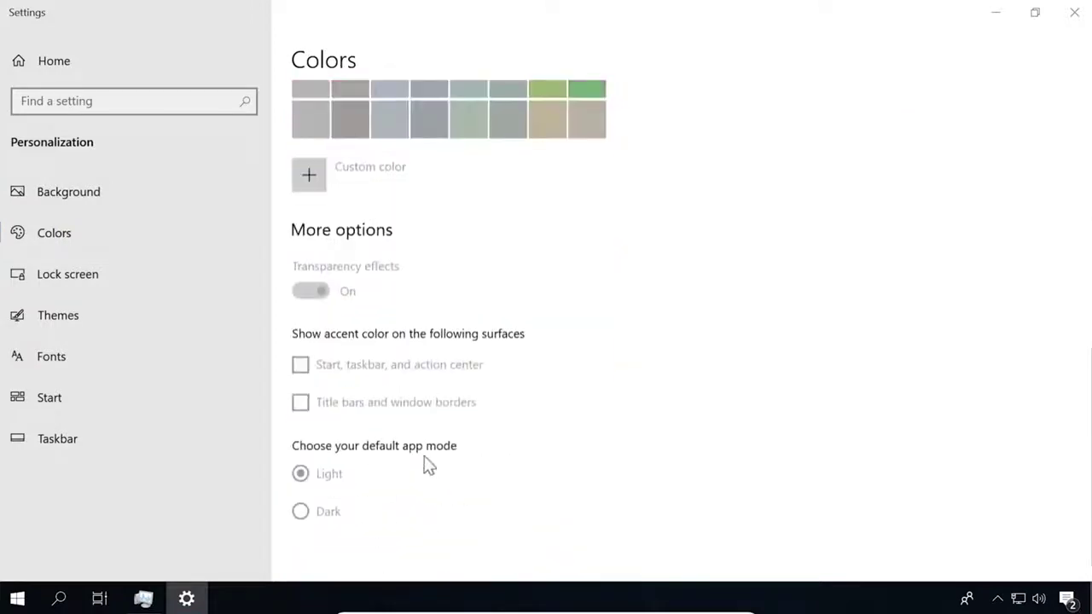
pyautogui.scroll(3, 341, 520)
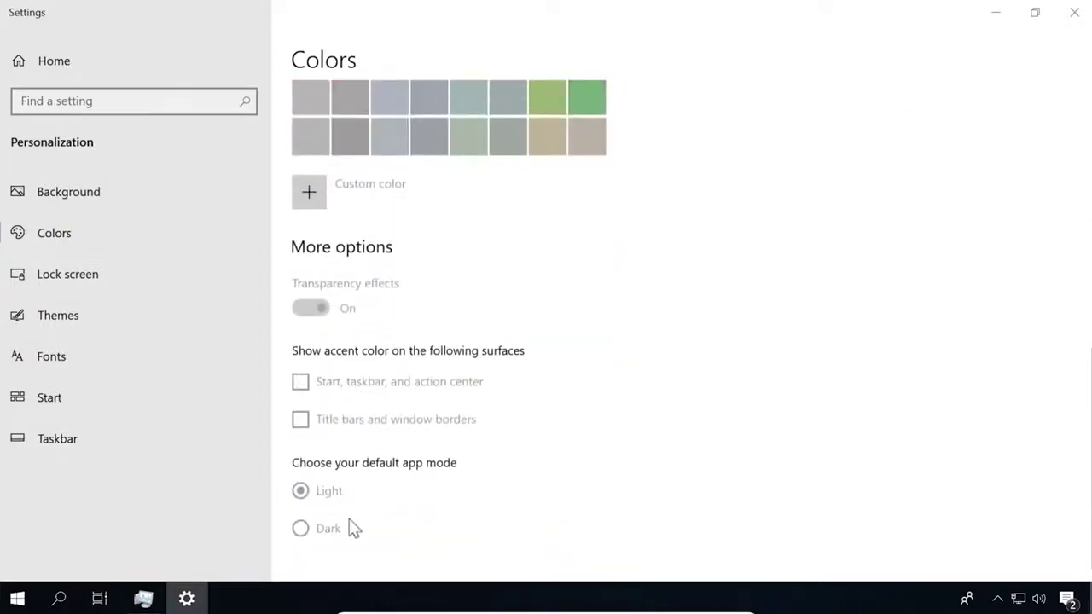
pyautogui.scroll(5, 349, 519)
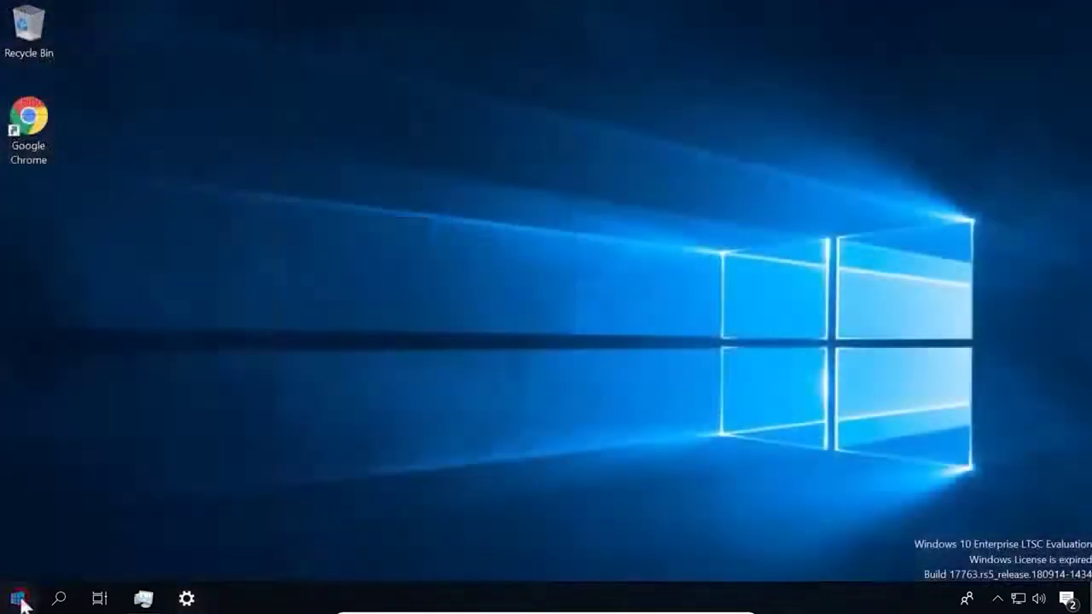
pyautogui.click(19, 599)
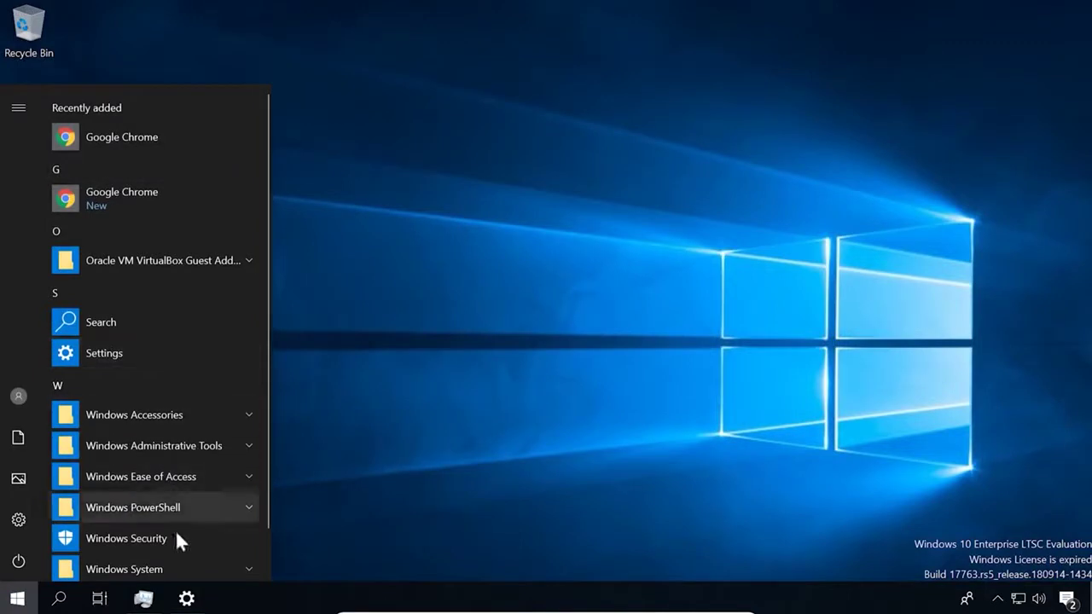
pyautogui.scroll(-2, 176, 532)
pyautogui.scroll(1, 176, 533)
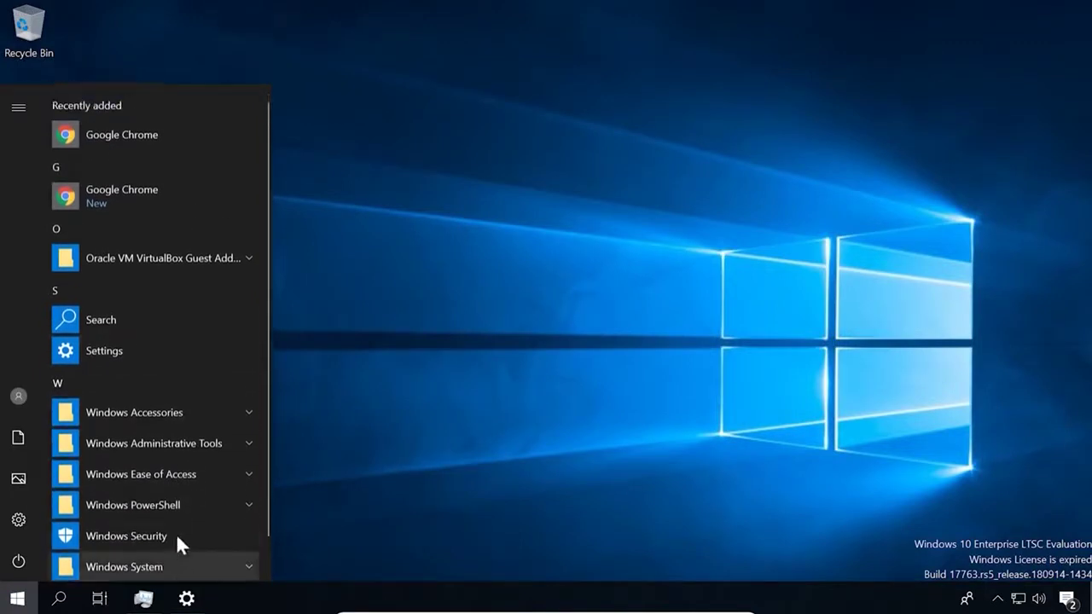
pyautogui.click(62, 598)
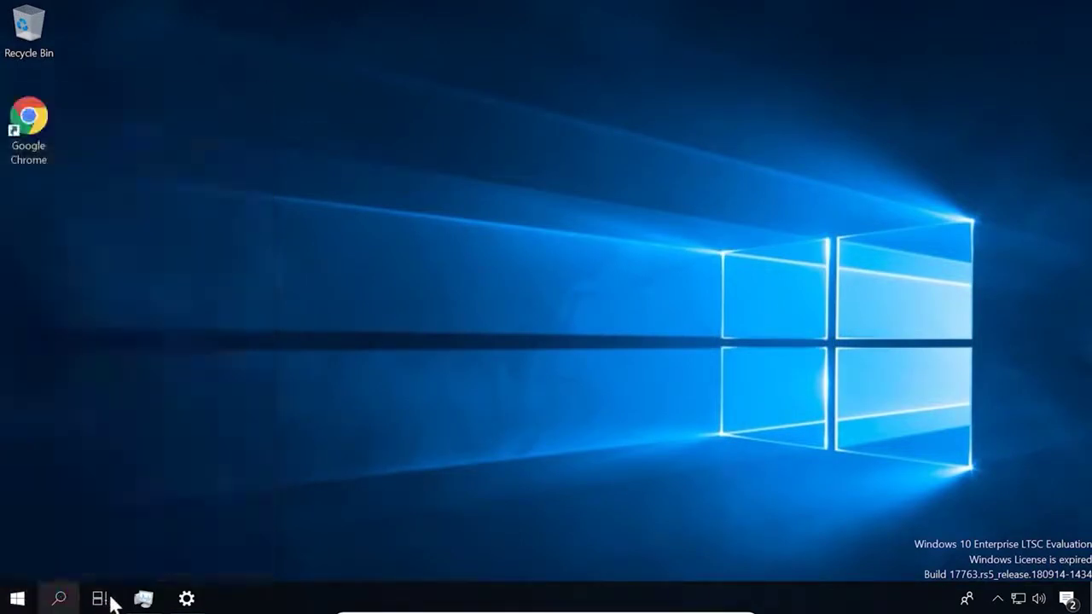
pyautogui.write('in')
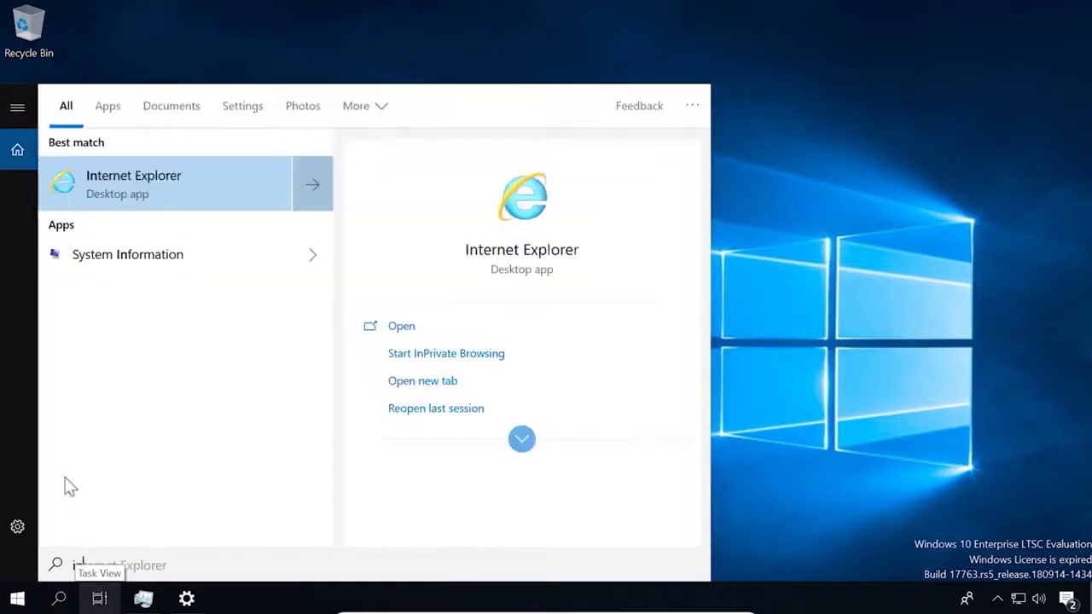
pyautogui.click(180, 188)
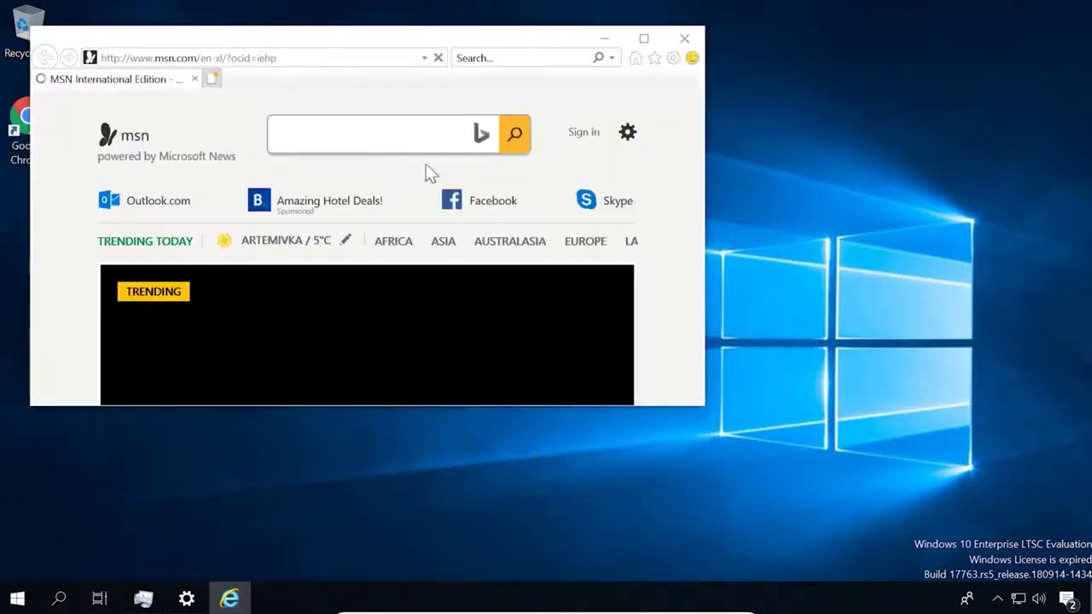
pyautogui.click(684, 38)
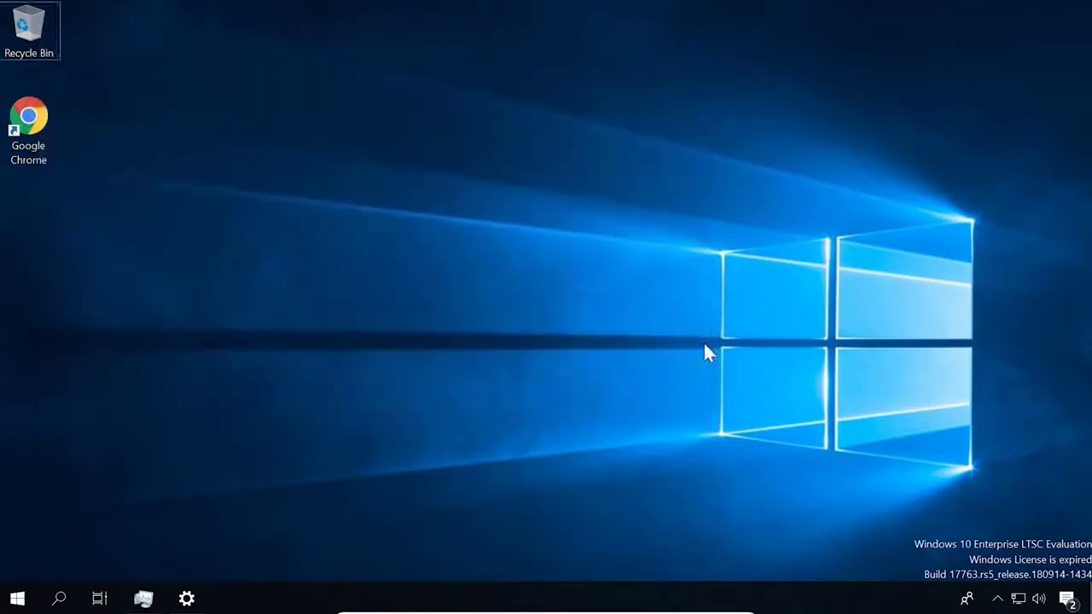
pyautogui.hotkey('ctrl', 'shift', 'Escape')
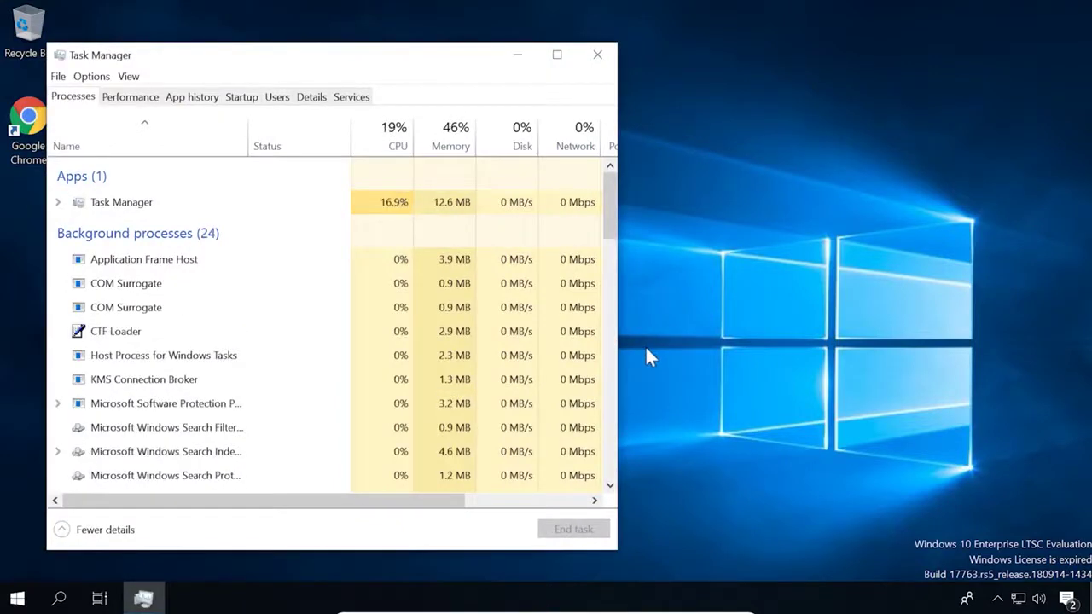
pyautogui.click(129, 97)
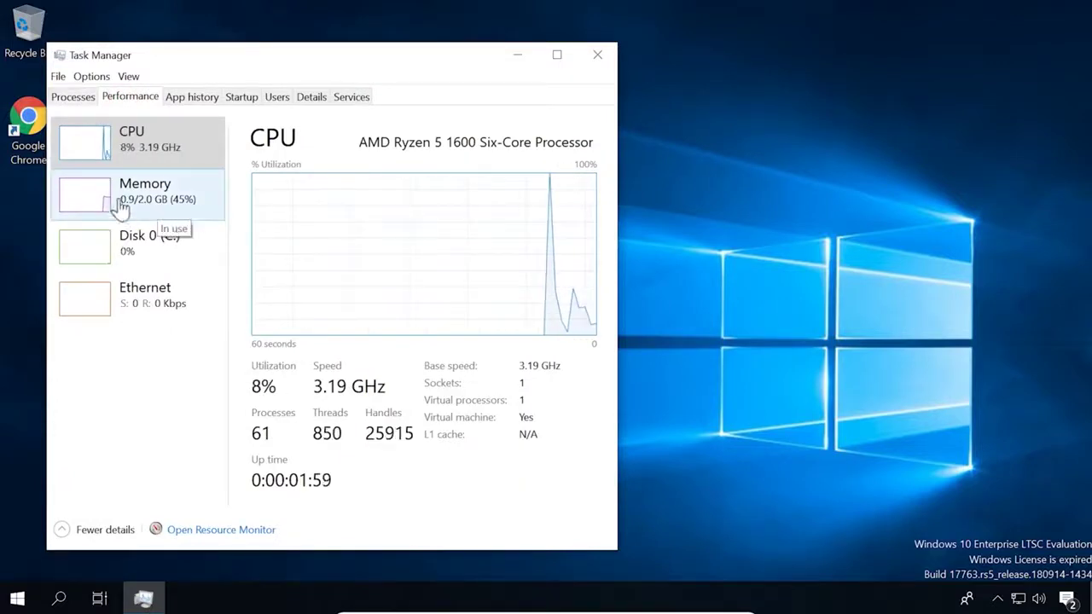
pyautogui.click(75, 98)
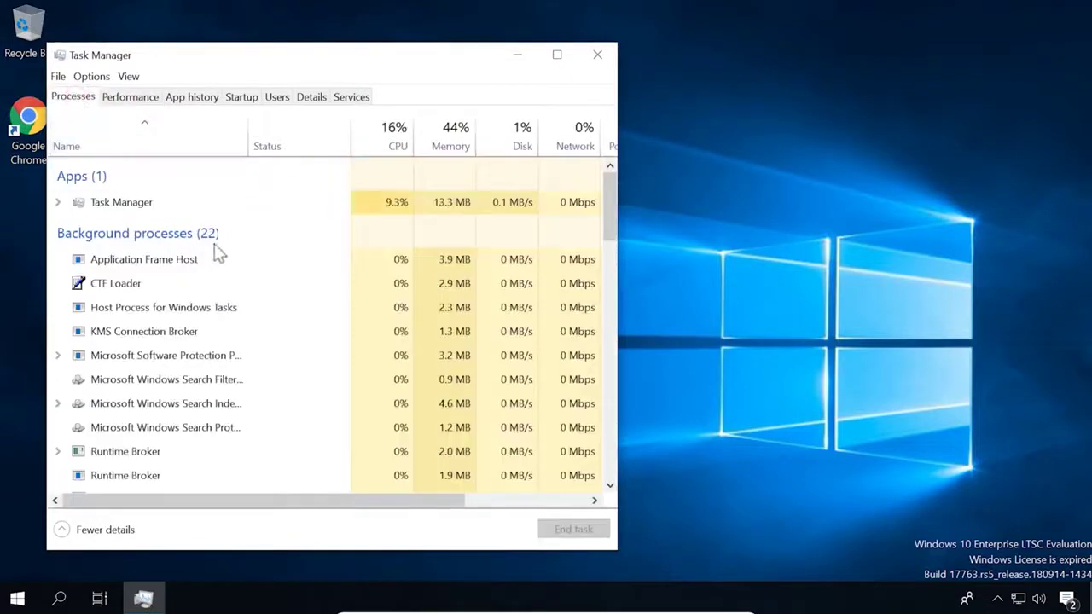
pyautogui.scroll(-6, 263, 395)
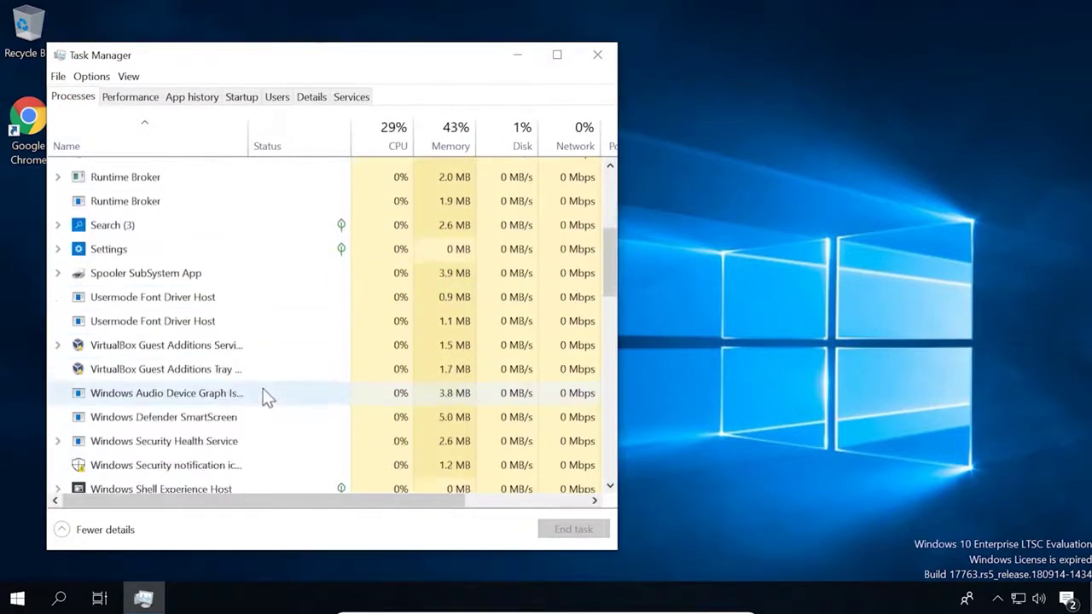
pyautogui.scroll(-3, 266, 396)
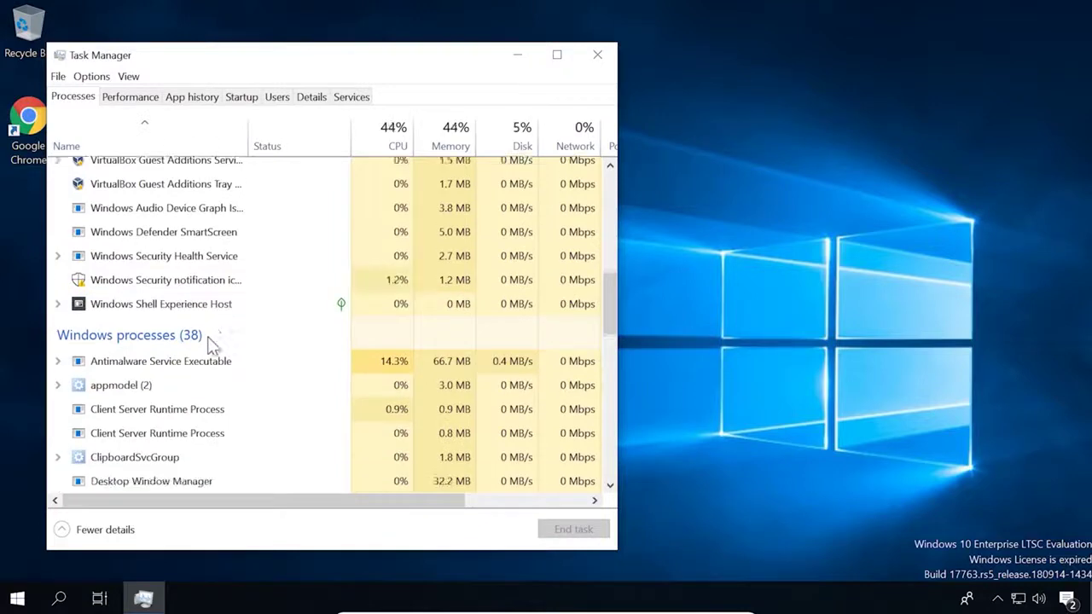
pyautogui.scroll(-5, 214, 344)
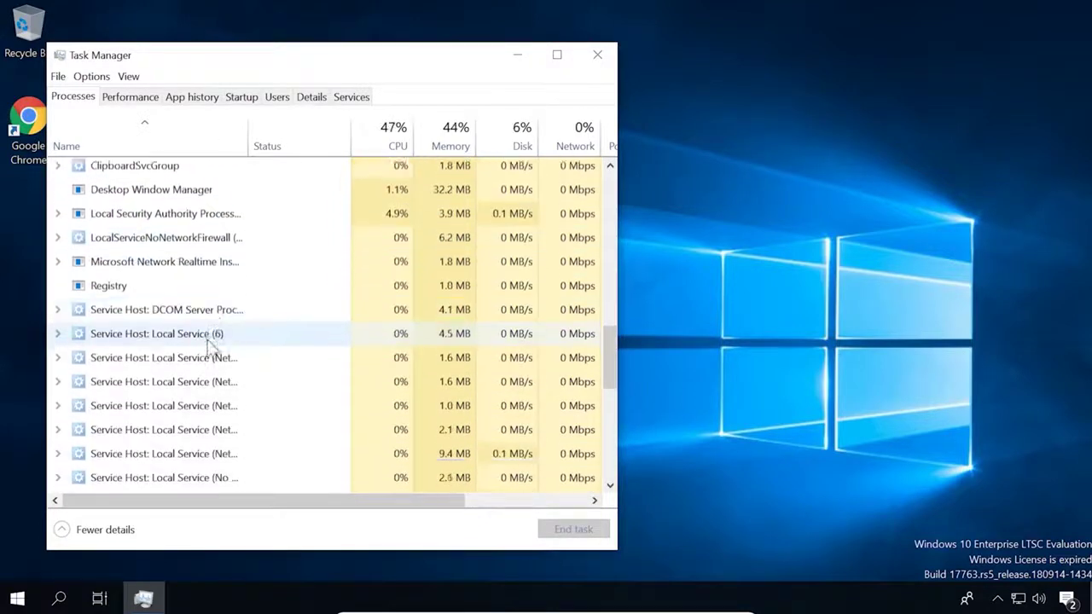
pyautogui.scroll(-1, 211, 341)
pyautogui.moveTo(606, 364); pyautogui.dragTo(602, 172)
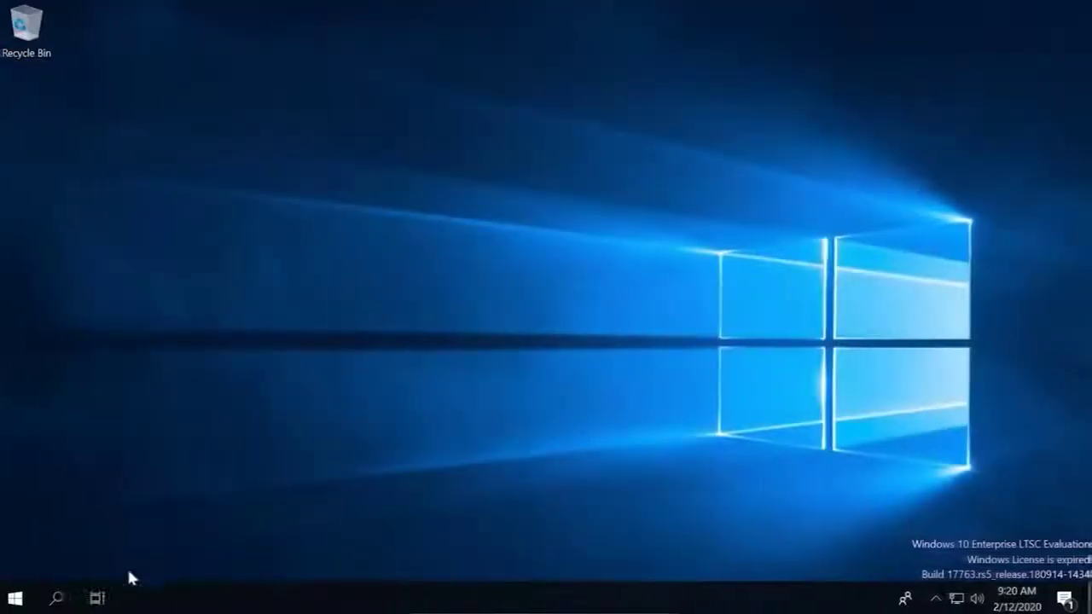
pyautogui.click(57, 597)
# - Launch Command Prompt as administrator
pyautogui.write('cmd')
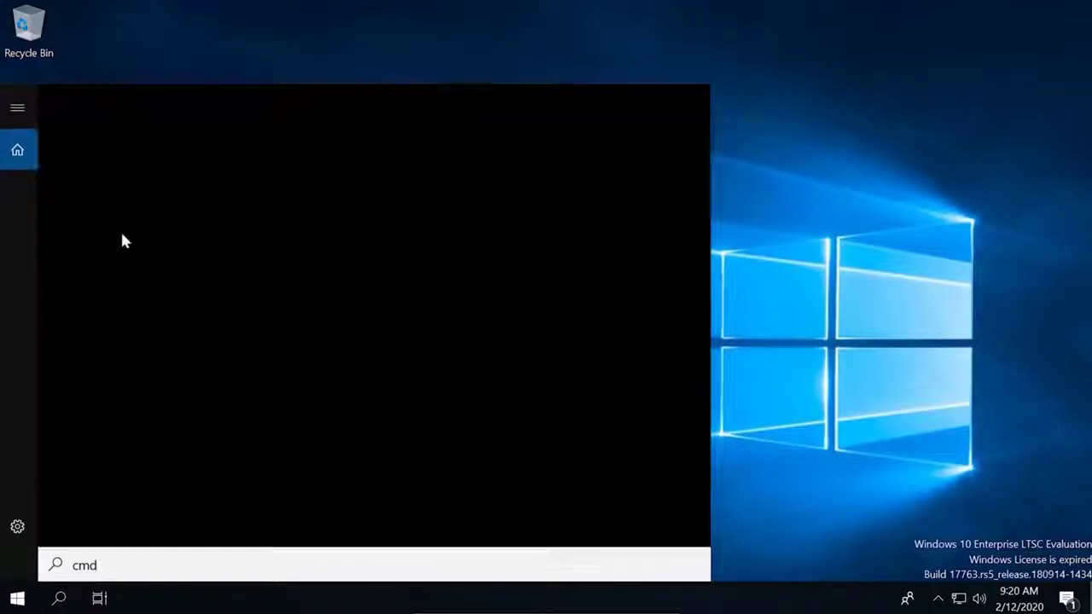
pyautogui.rightClick(193, 202)
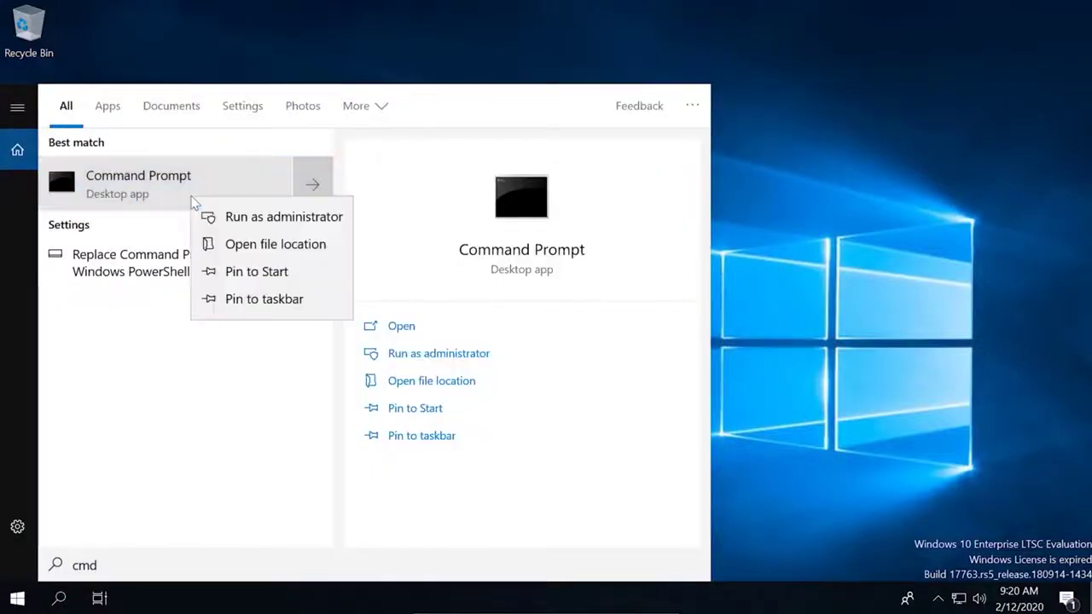
pyautogui.click(282, 220)
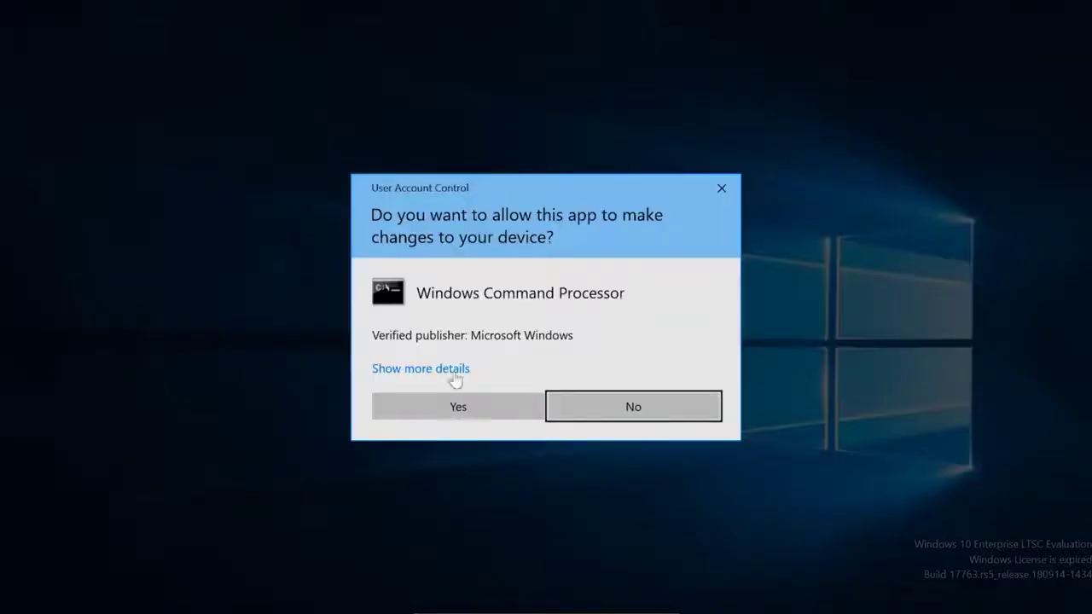
pyautogui.click(483, 415)
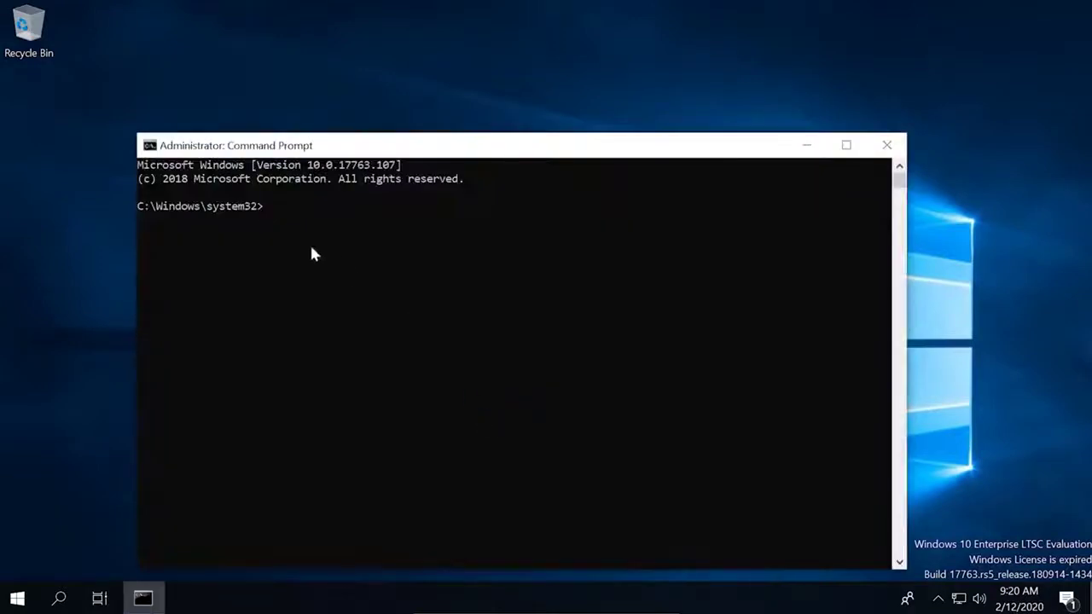
# - Run slmgr -rearm, acknowledge the success message, and restart the computer
pyautogui.write('slmgr -rearm')
pyautogui.press('Return')
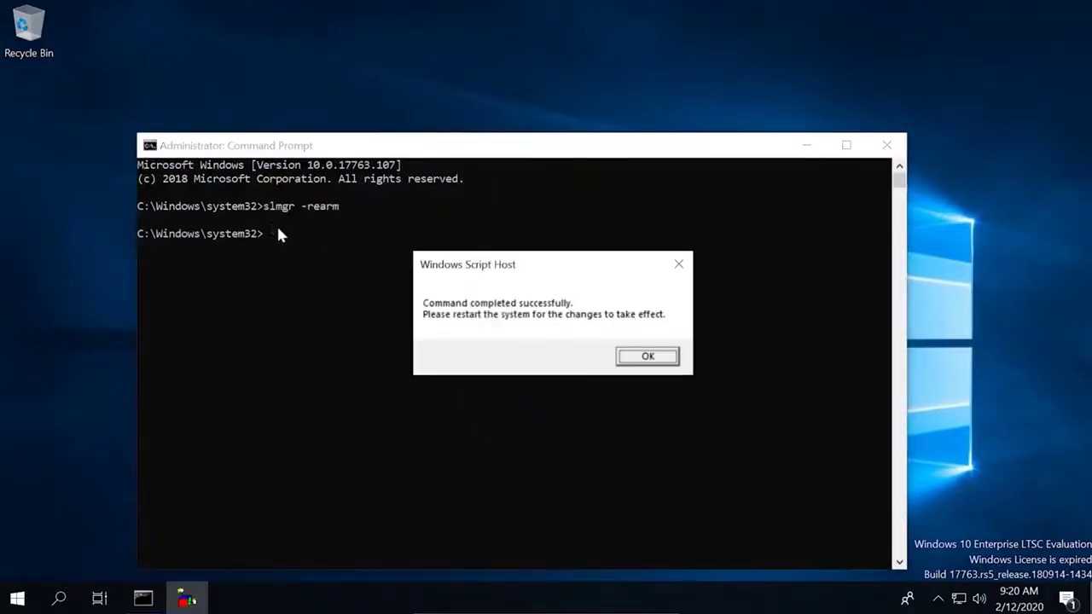
pyautogui.click(648, 357)
pyautogui.click(17, 598)
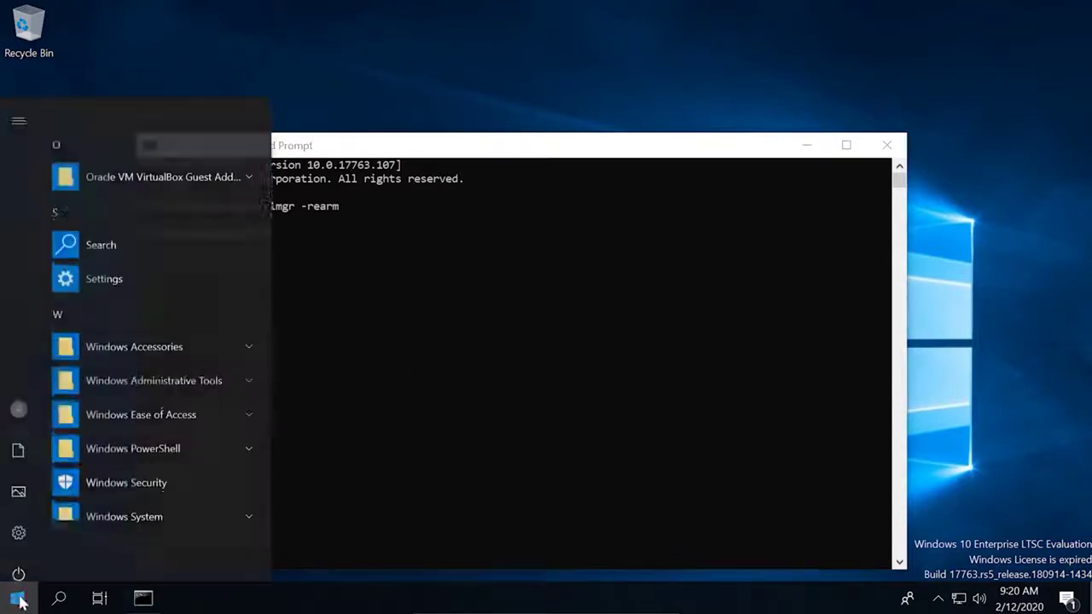
pyautogui.click(17, 562)
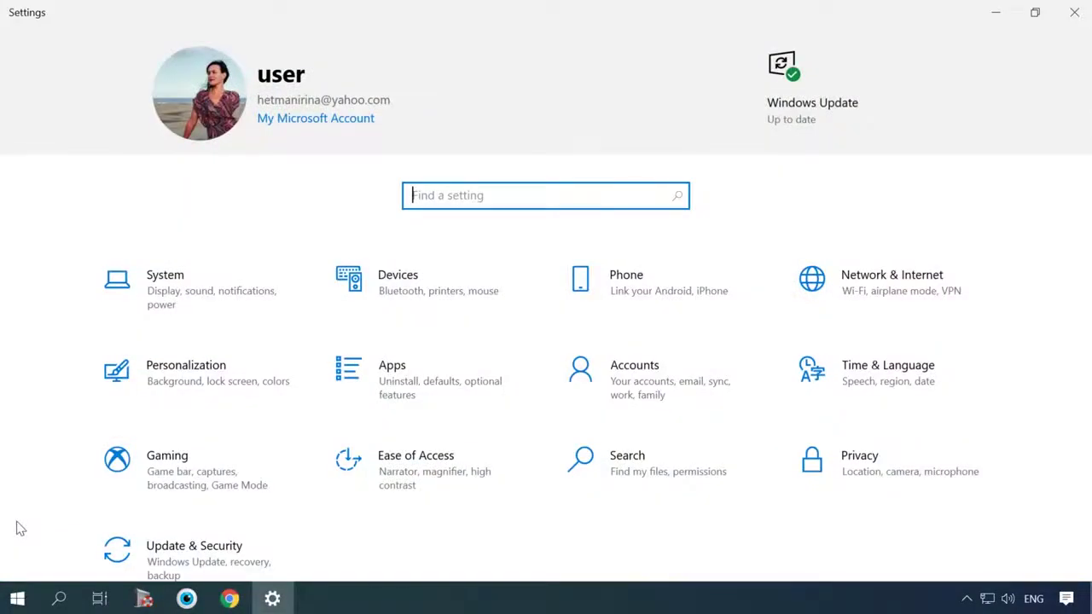
# - Go to Time & Language > Language and start adding a preferred language
pyautogui.click(887, 383)
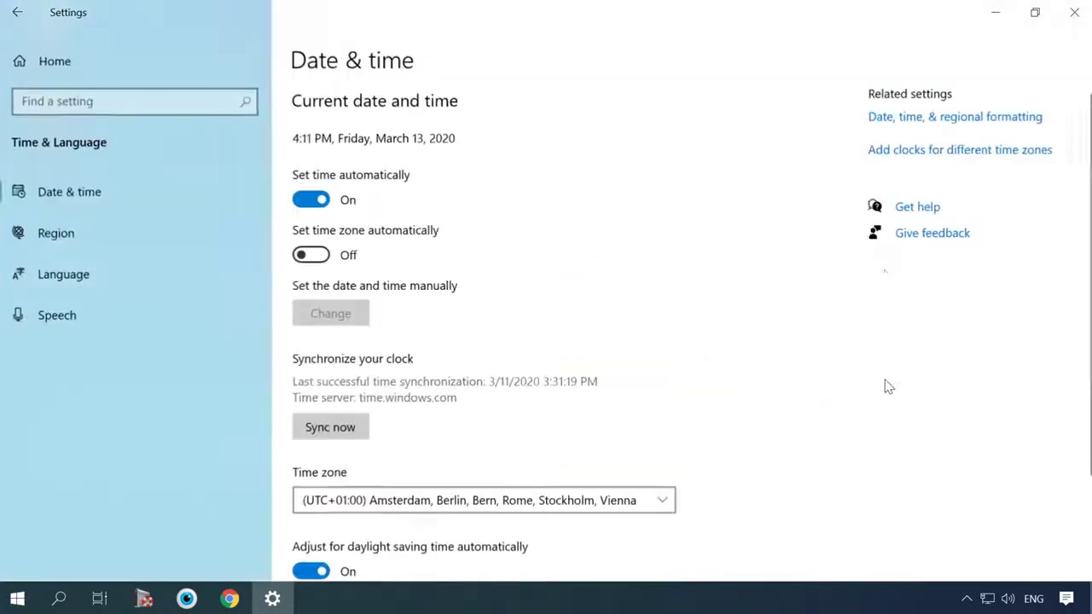
pyautogui.click(117, 280)
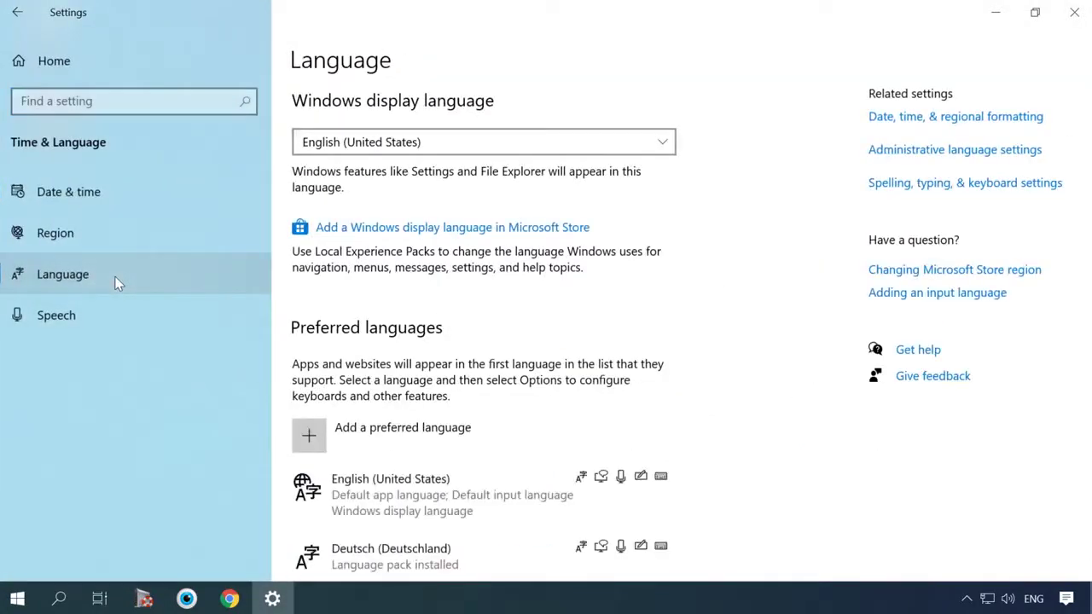
pyautogui.click(450, 434)
# - Search 'espanol' and select Español (México) to view its language features
pyautogui.click(439, 70)
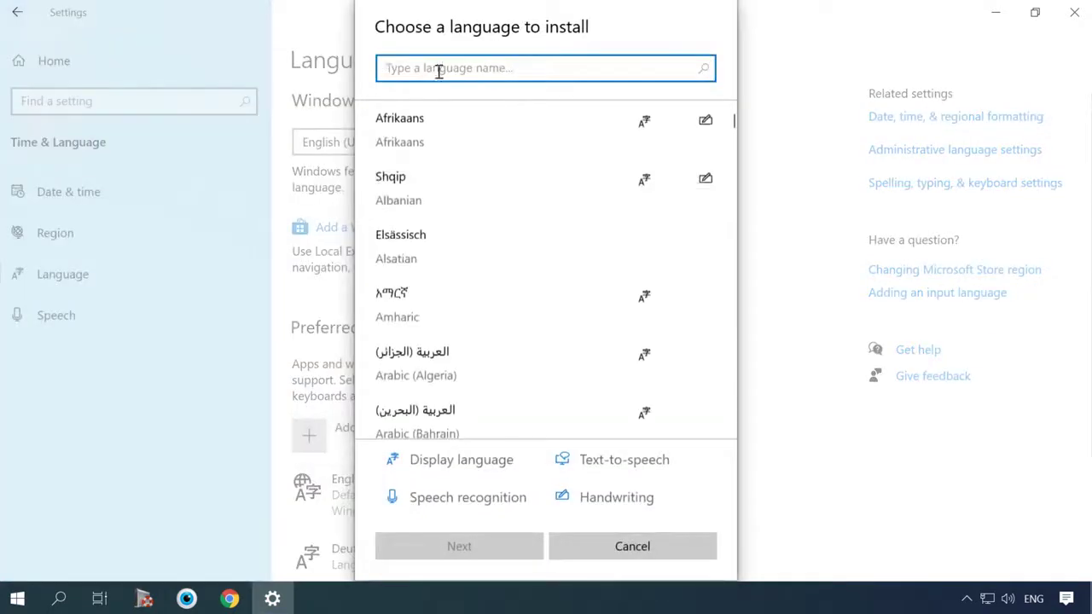
pyautogui.write('es')
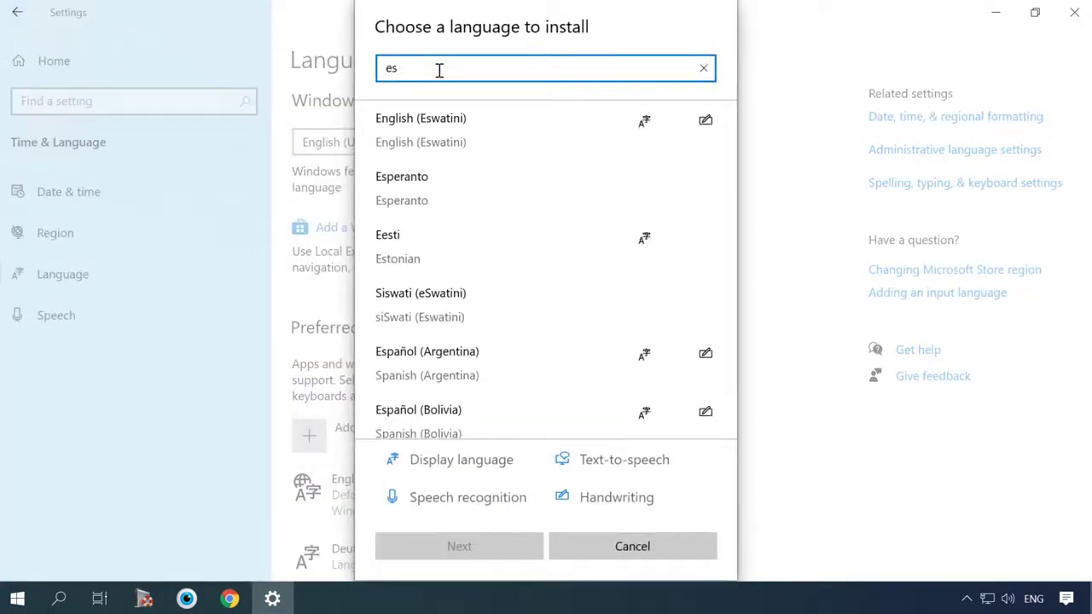
pyautogui.write('pan')
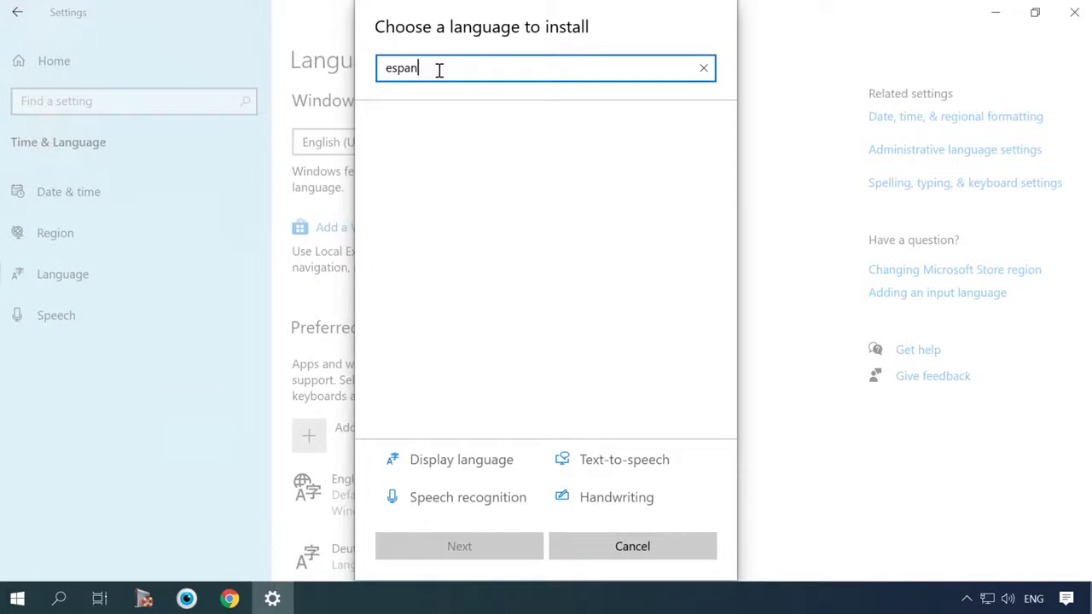
pyautogui.write('ol')
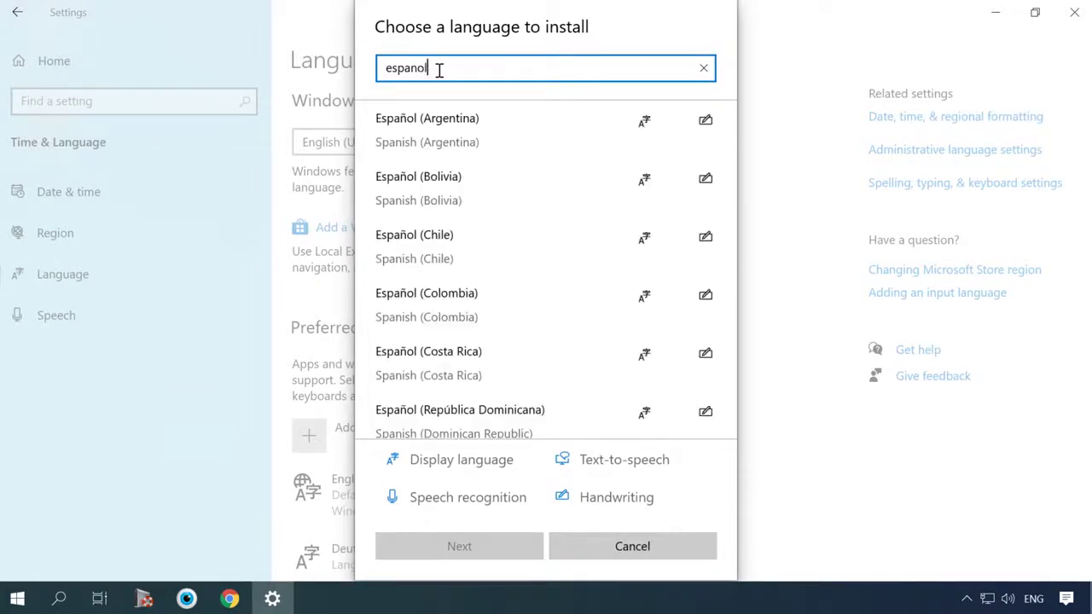
pyautogui.scroll(-3, 477, 214)
pyautogui.scroll(-8, 499, 216)
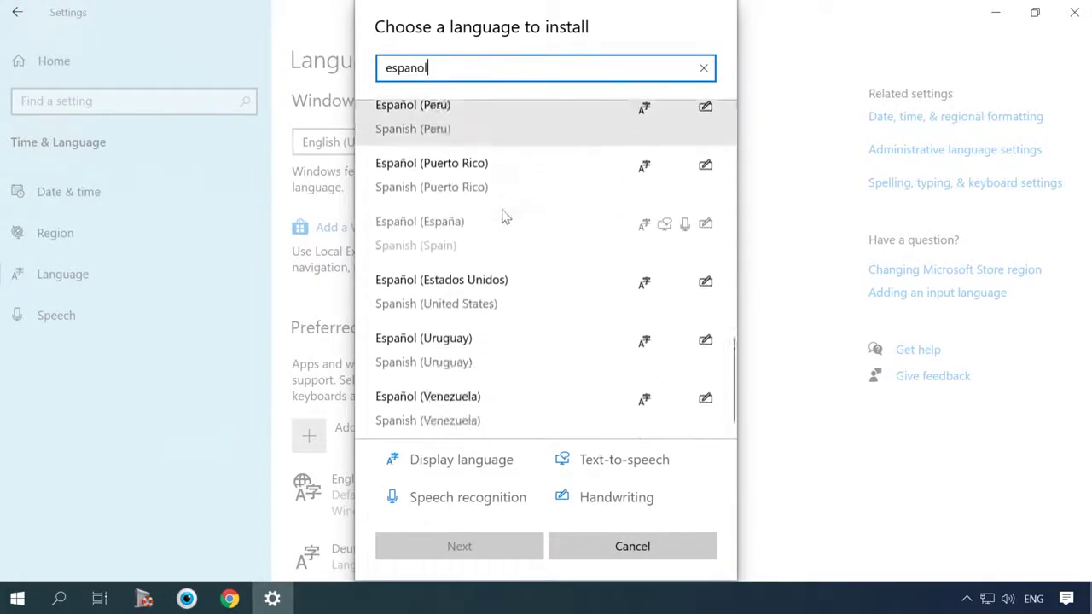
pyautogui.scroll(5, 520, 220)
pyautogui.scroll(6, 522, 220)
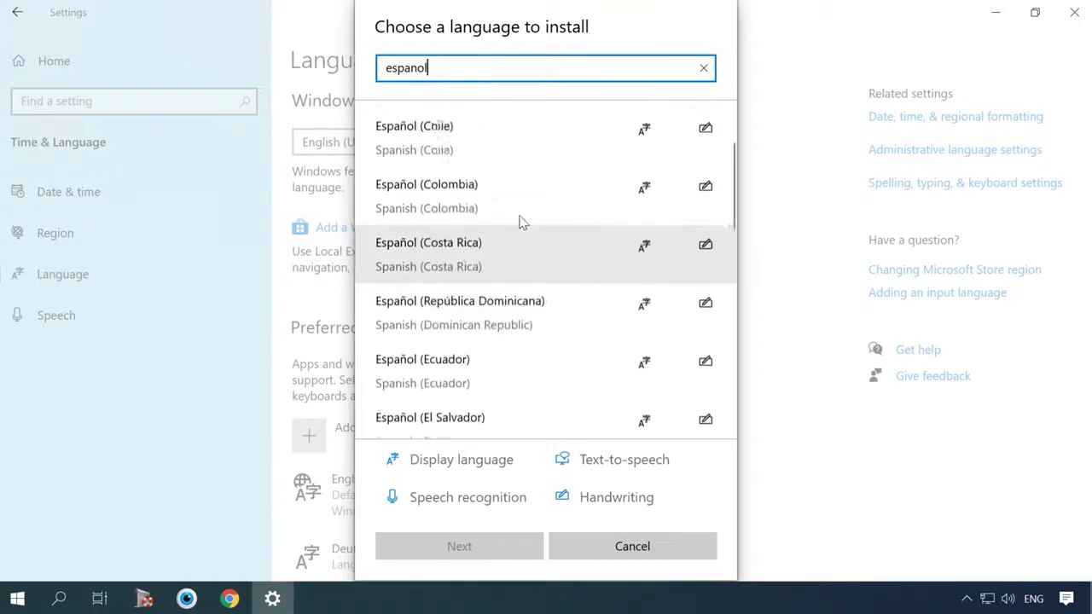
pyautogui.scroll(-8, 522, 220)
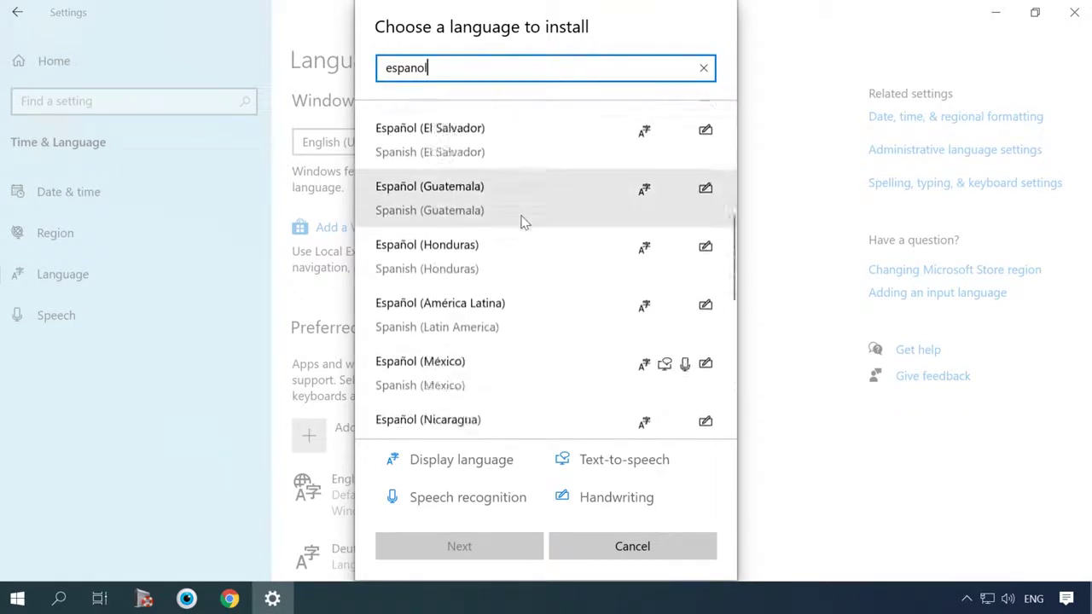
pyautogui.click(538, 269)
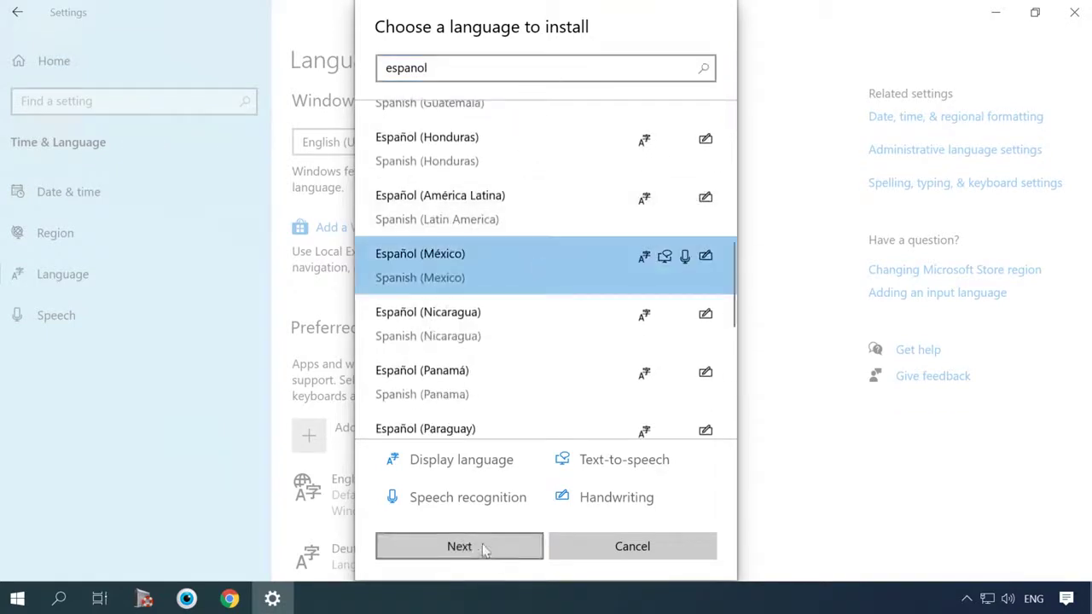
pyautogui.click(484, 550)
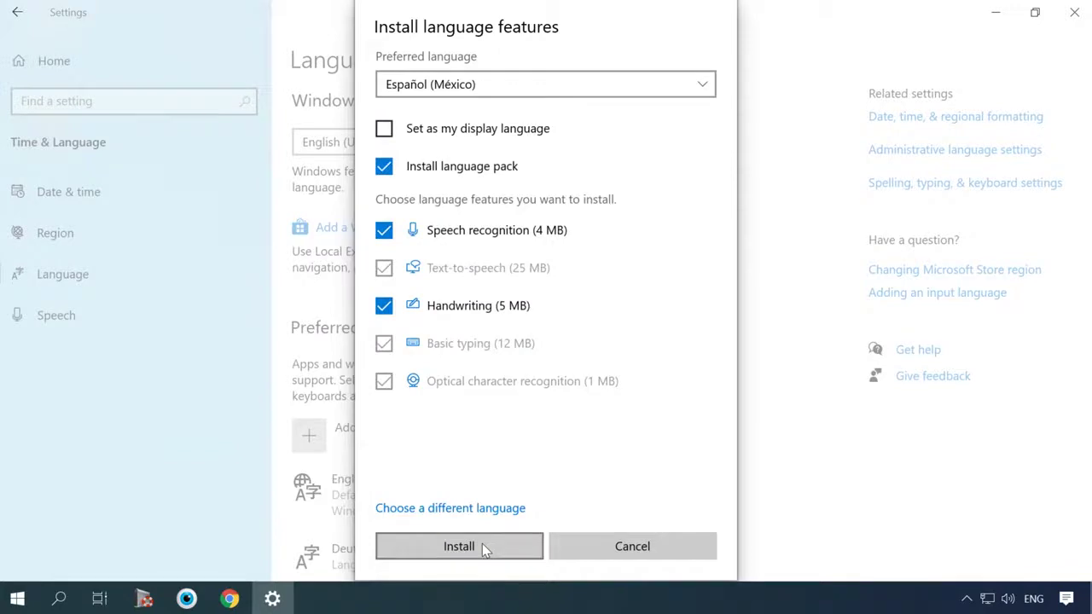
# - Install the Español (México) language pack and check its download in the preferred languages list
pyautogui.click(482, 546)
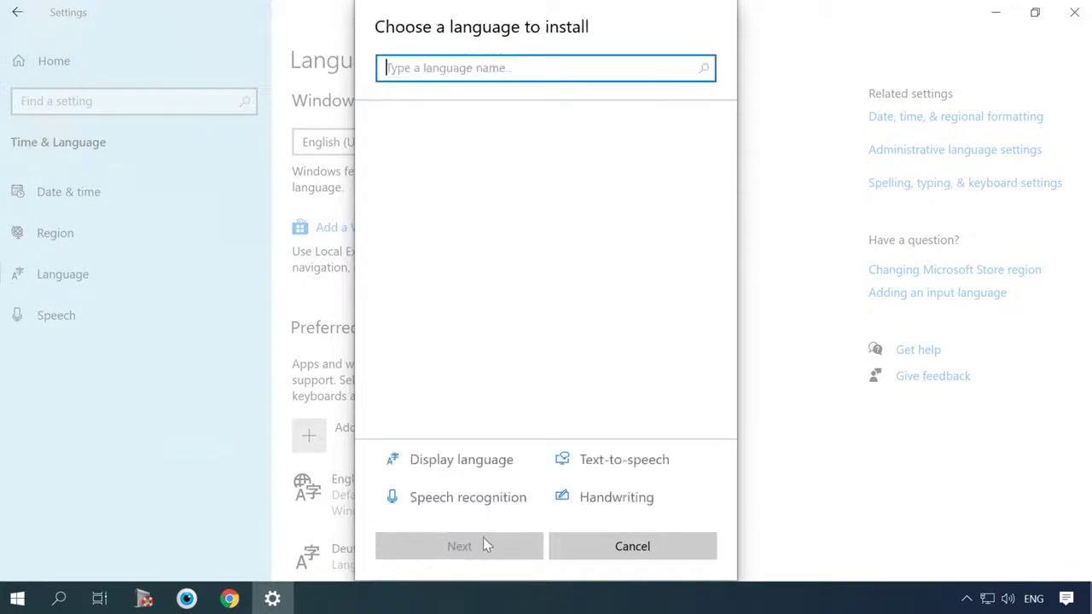
pyautogui.scroll(-3, 486, 529)
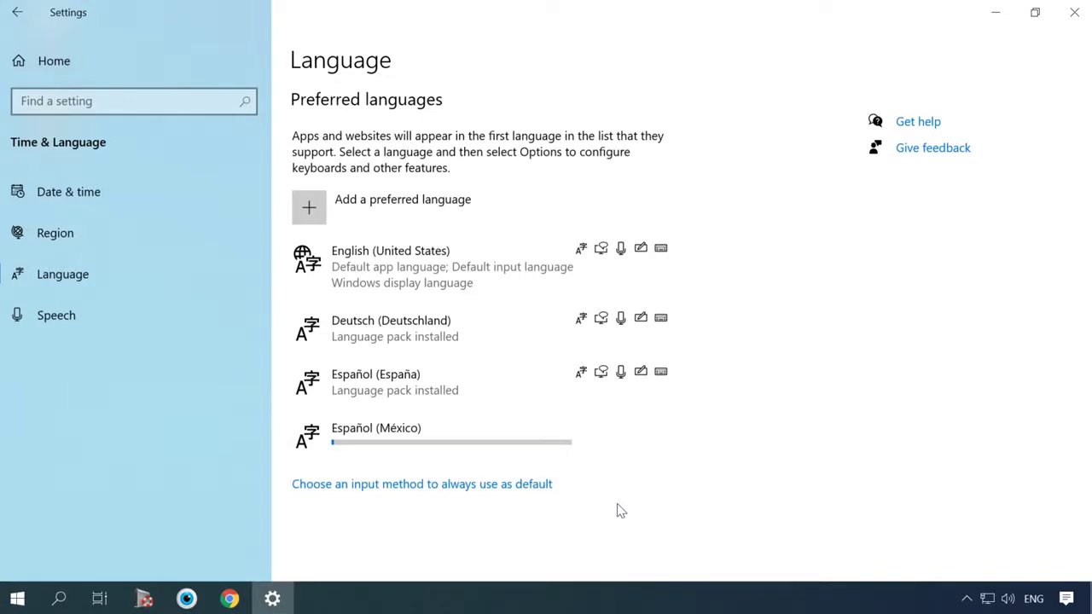
pyautogui.click(531, 436)
pyautogui.scroll(3, 467, 400)
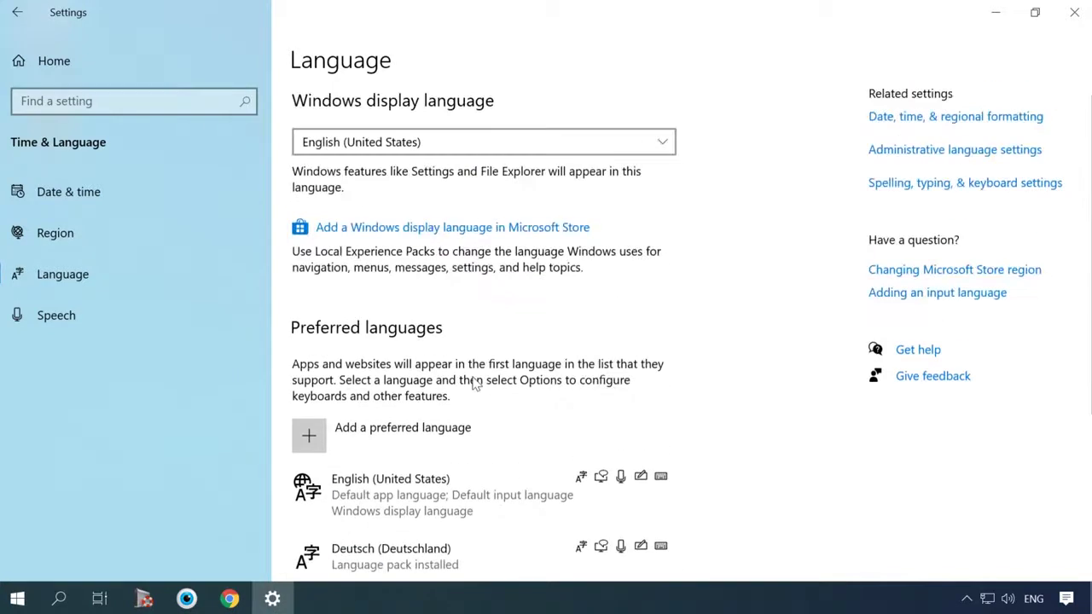
pyautogui.click(577, 150)
# - Make Español (España) the display language, then open Idioma's administrative language settings
pyautogui.click(418, 171)
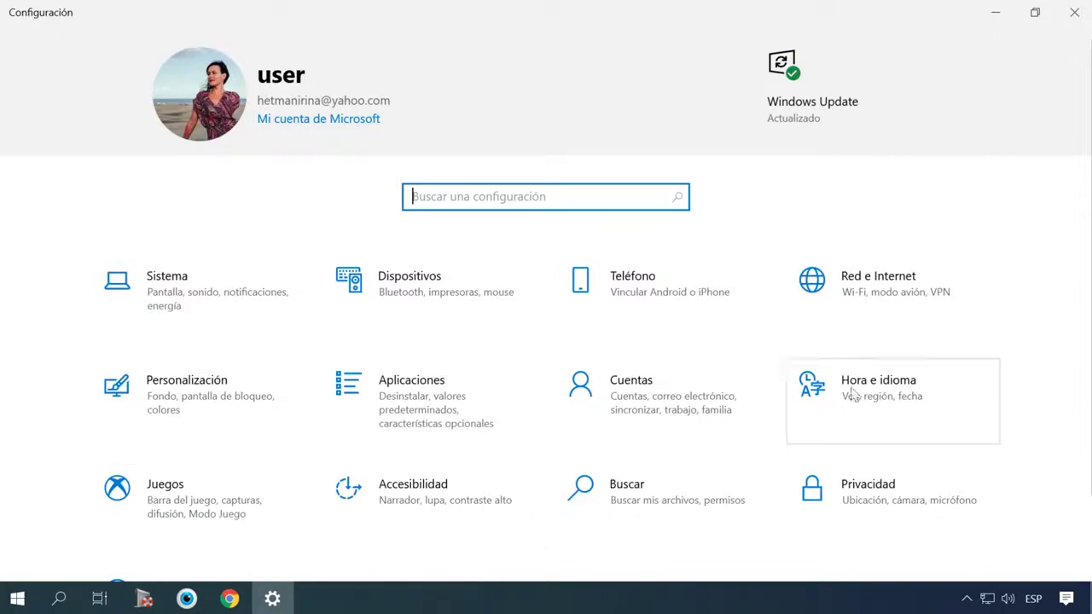
pyautogui.click(879, 385)
pyautogui.click(46, 274)
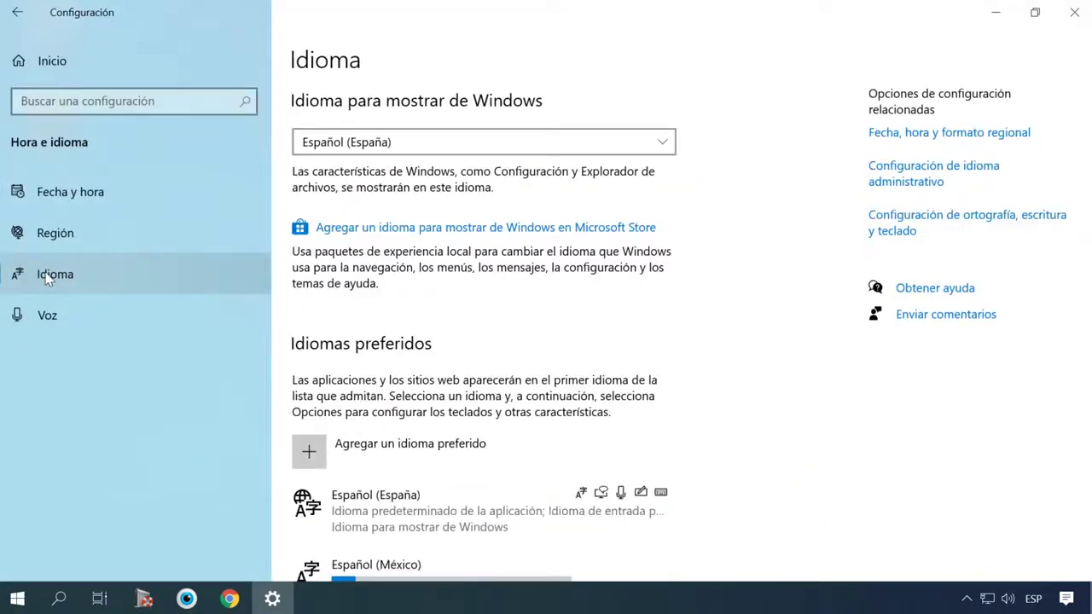
pyautogui.click(911, 175)
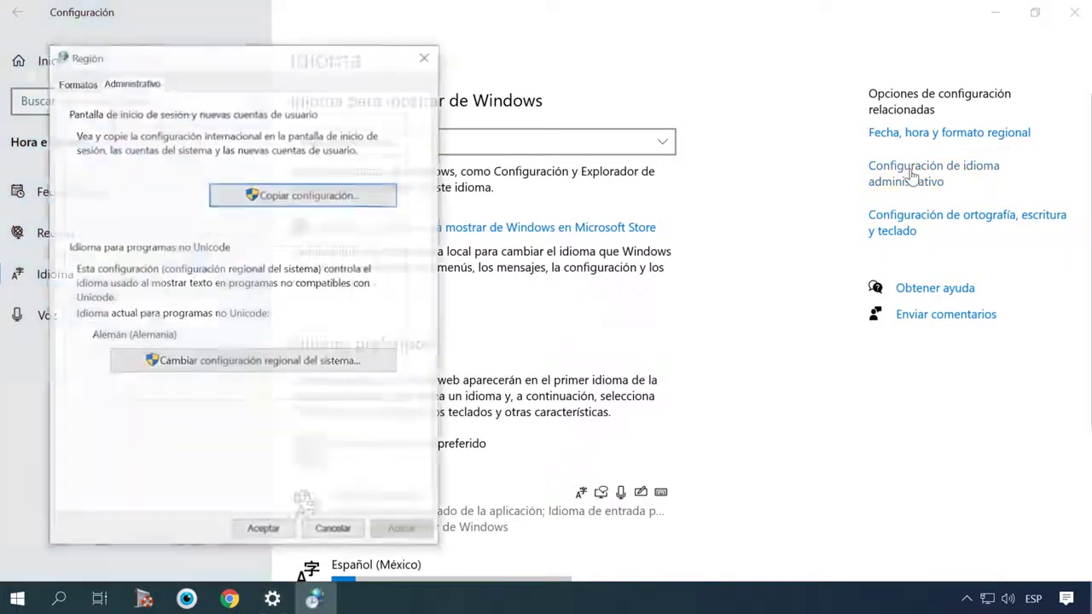
# - Copy the Spanish settings to the sign-in screen and new user accounts, postponing the restart
pyautogui.click(321, 196)
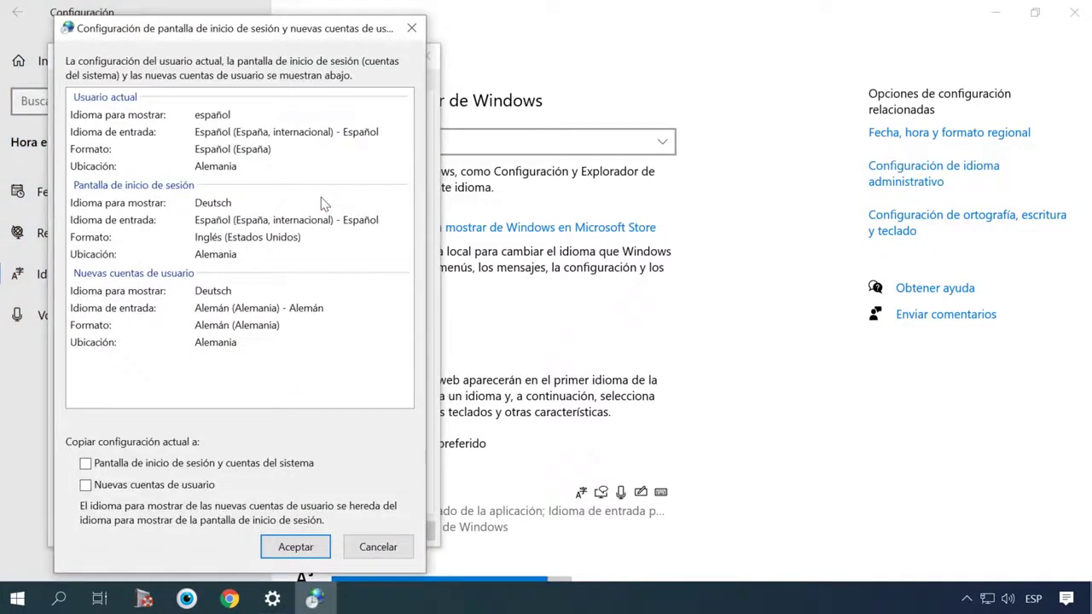
pyautogui.click(86, 464)
pyautogui.click(85, 485)
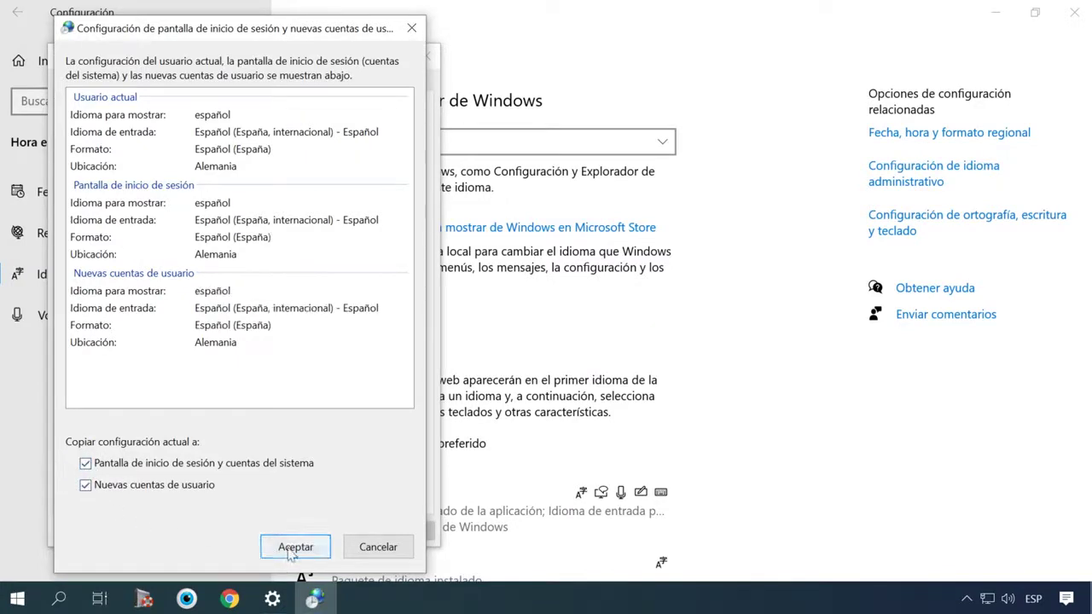
pyautogui.click(295, 547)
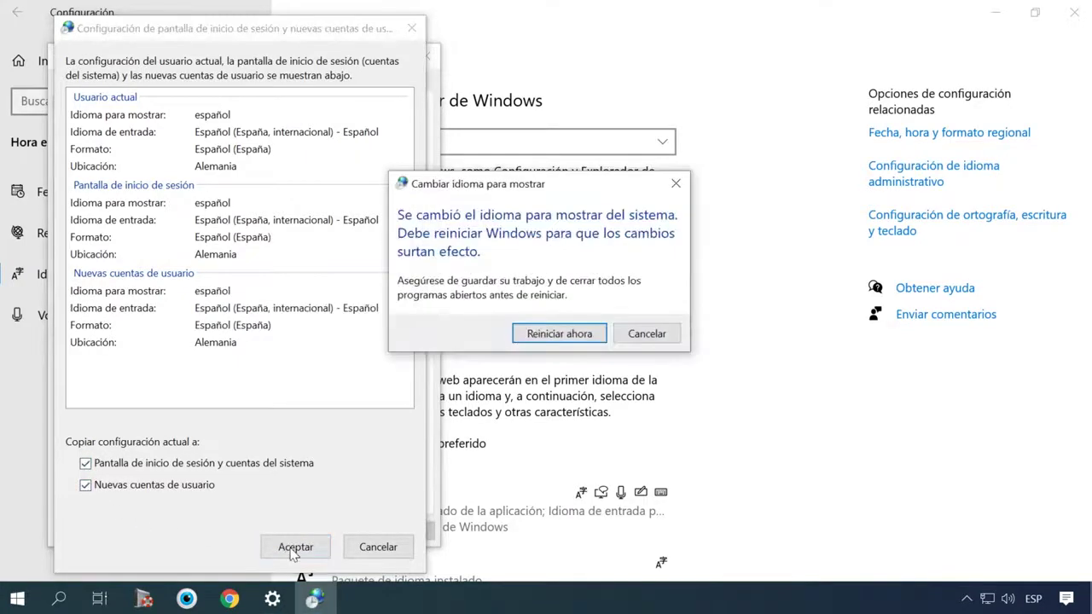
pyautogui.click(661, 334)
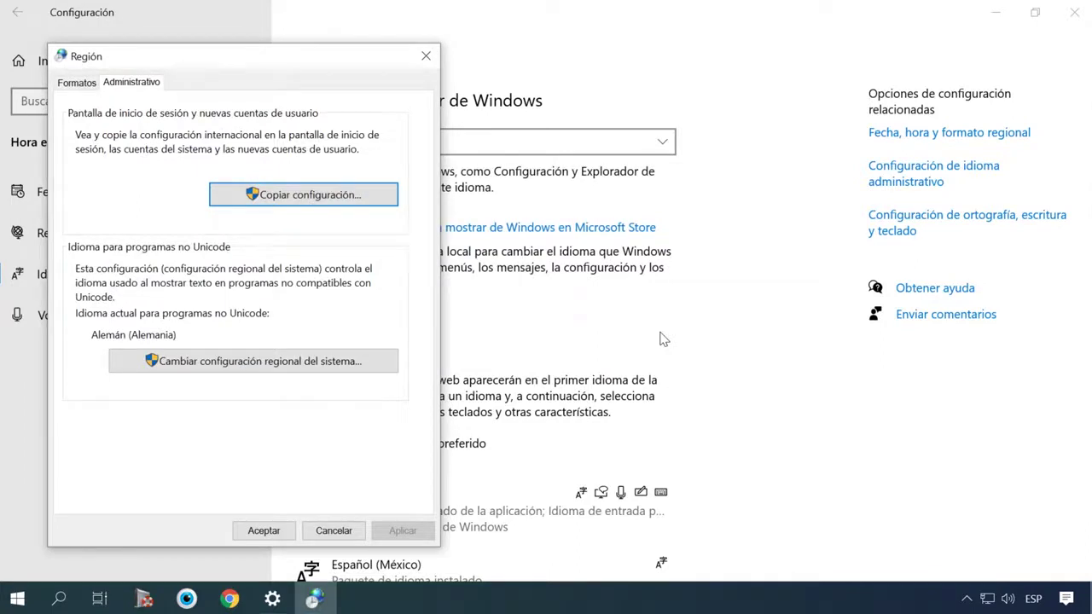
# - Set the system locale for non-Unicode programs to Español (México) and confirm
pyautogui.click(330, 362)
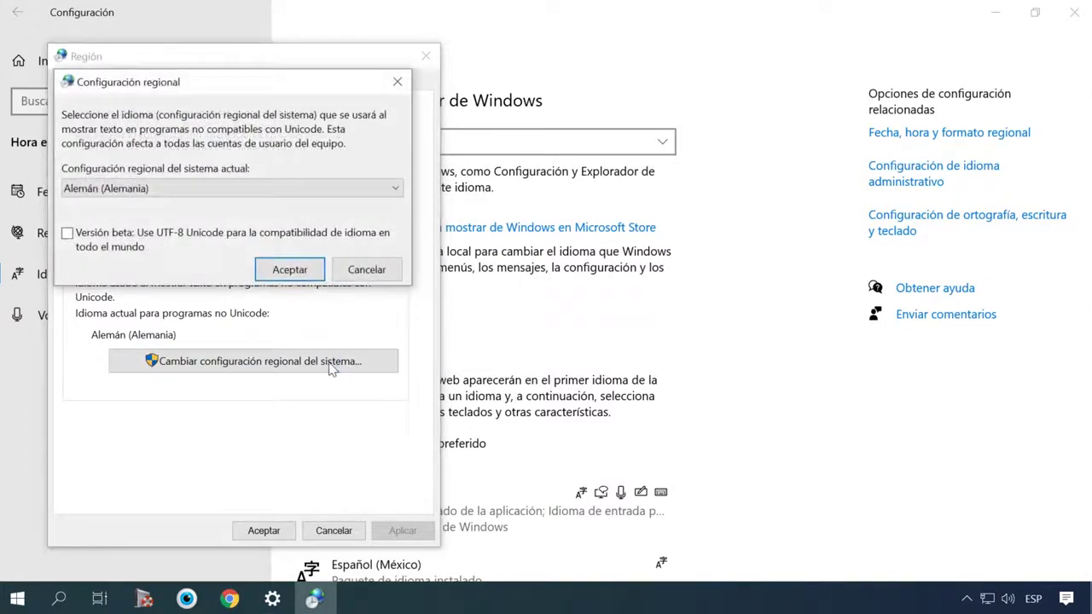
pyautogui.click(325, 188)
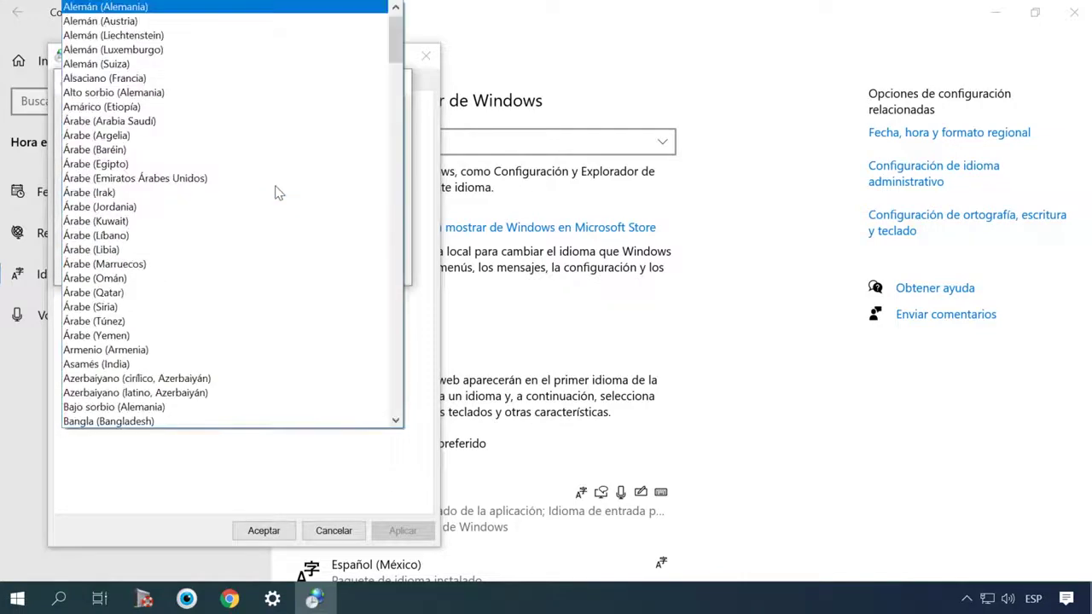
pyautogui.scroll(-20, 275, 191)
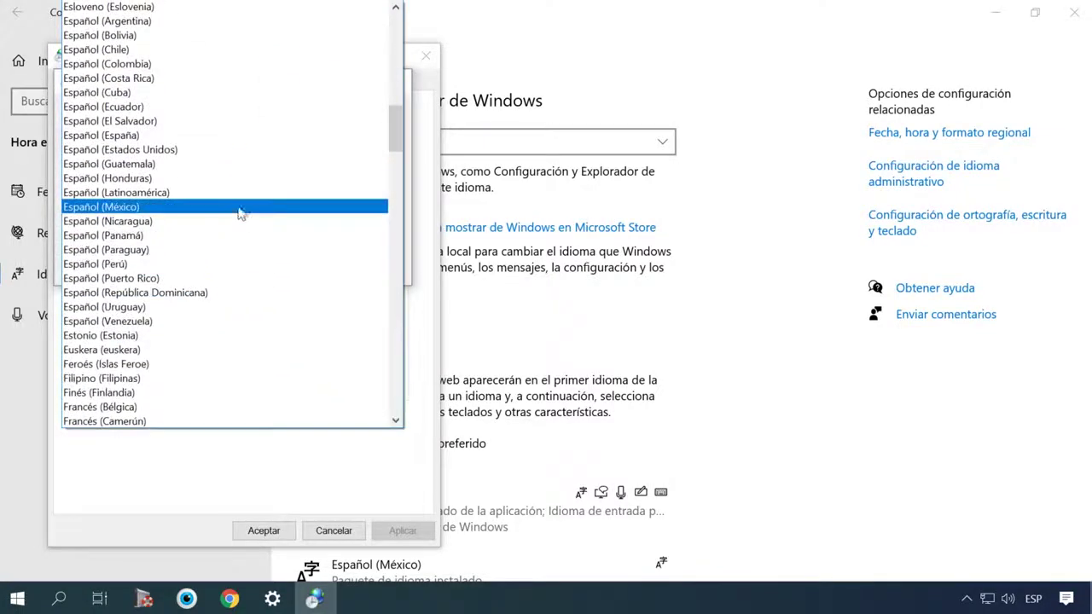
pyautogui.click(241, 214)
pyautogui.click(289, 269)
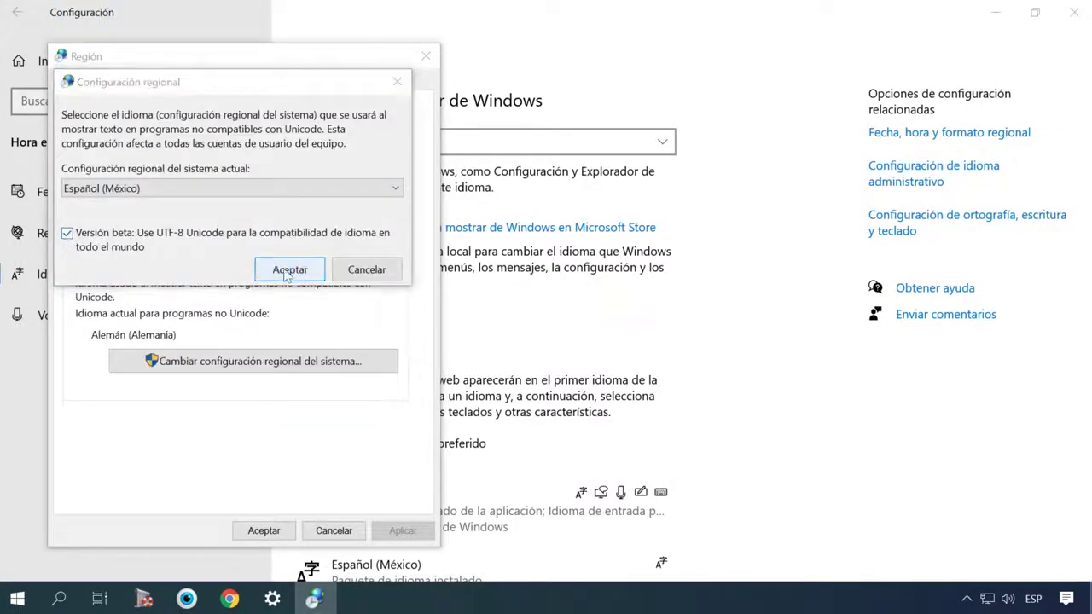